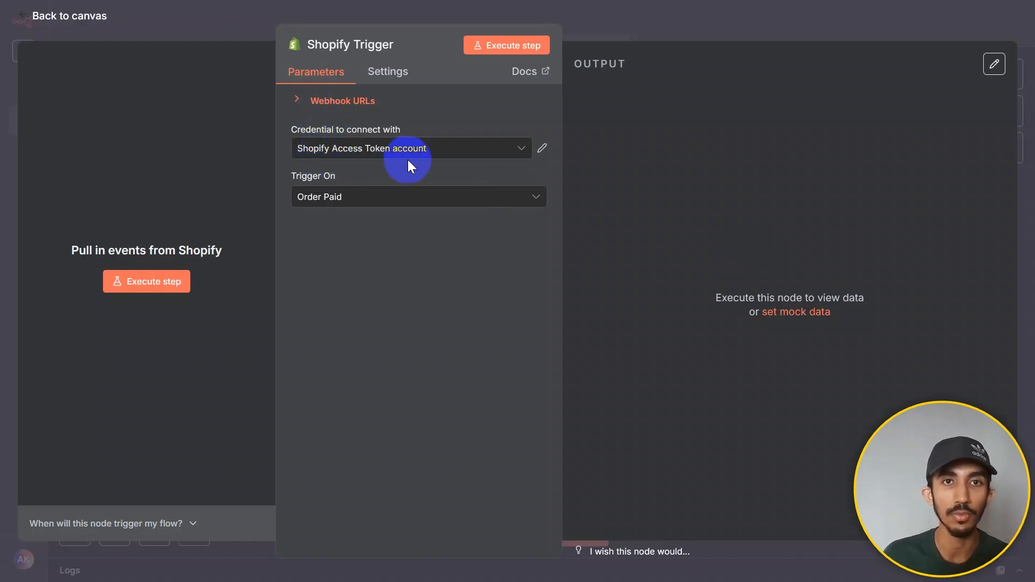
- Open the Shopify Access Token account credential used by the Shopify Trigger and inspect its shop subdomain
{"action": "left_click", "coordinate": [540, 150]}
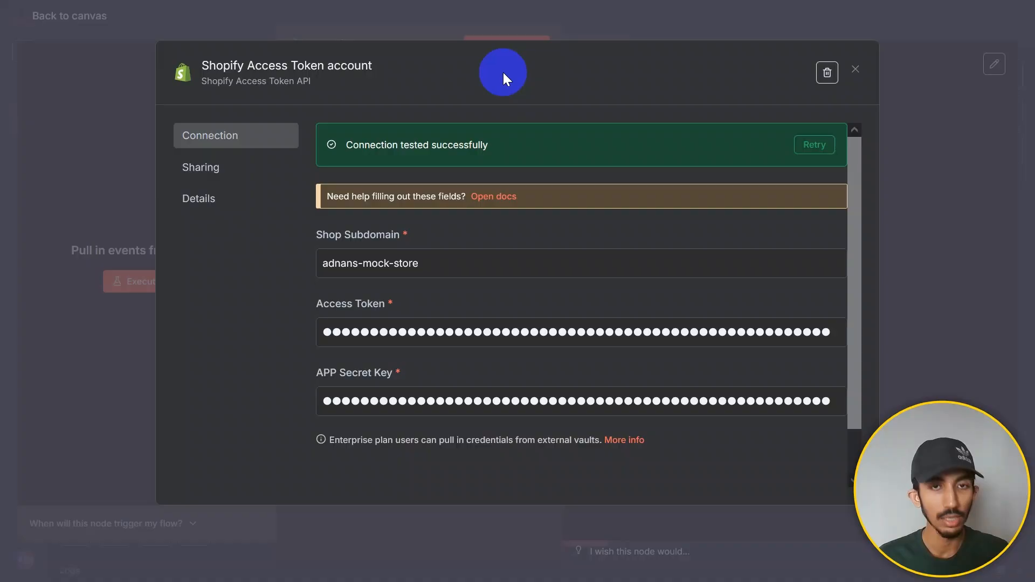
{"action": "left_click", "coordinate": [441, 269]}
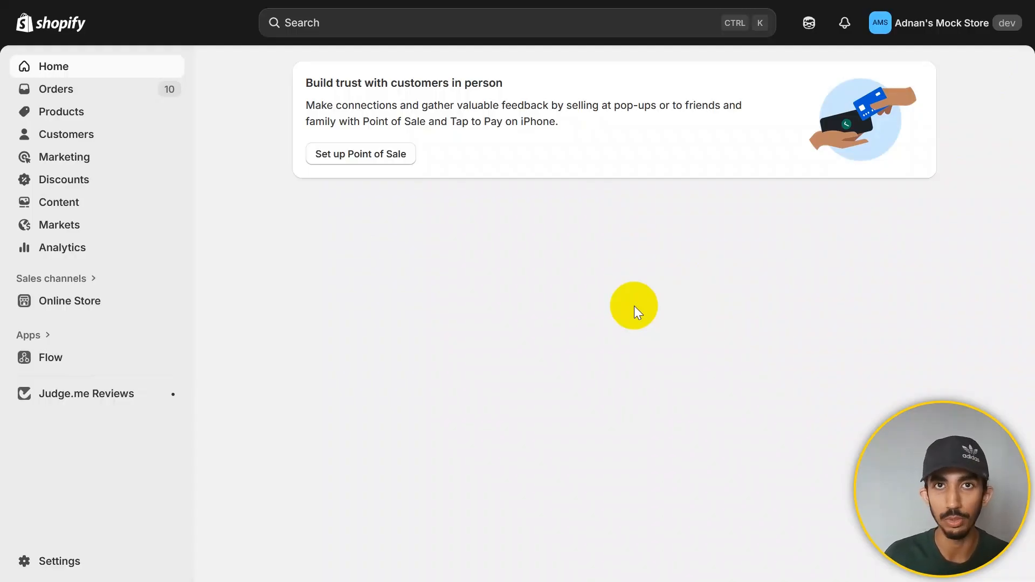
- Switch to the Shopify admin, go to app development in the apps and sales channels settings, and start creating an app
{"action": "left_click", "coordinate": [48, 342]}
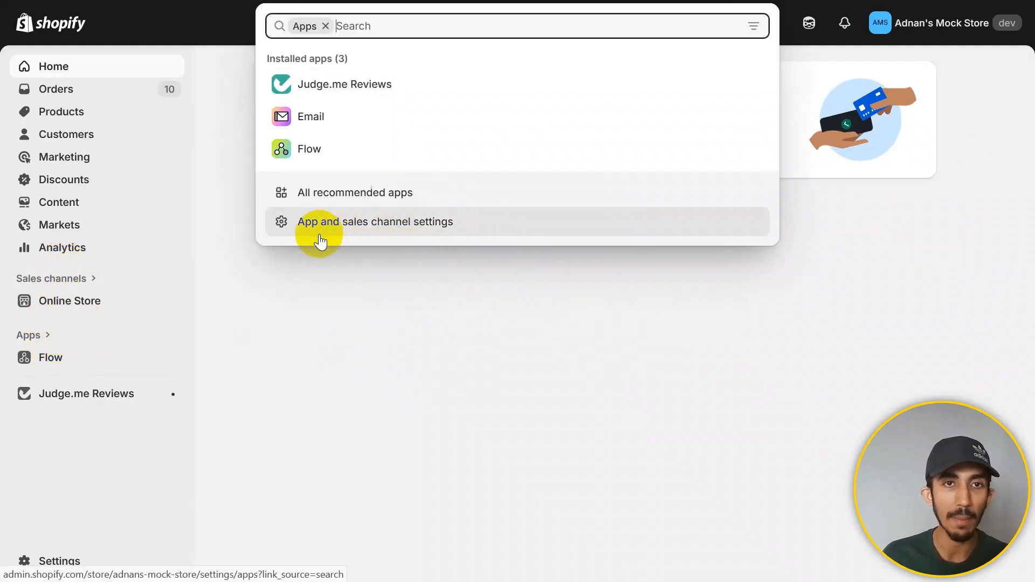
{"action": "left_click", "coordinate": [398, 223]}
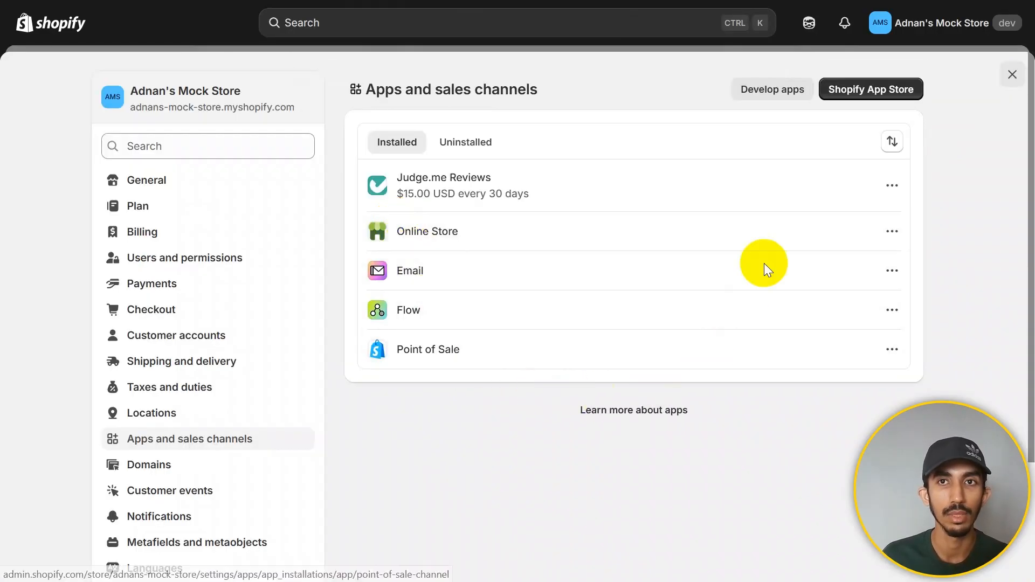
{"action": "left_click", "coordinate": [774, 99]}
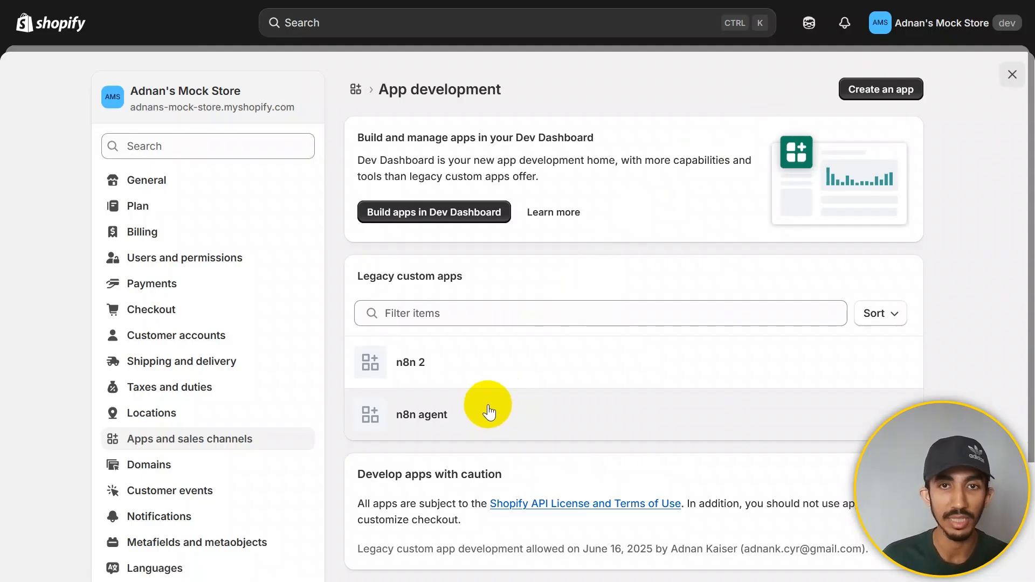
{"action": "scroll", "coordinate": [677, 267], "scroll_direction": "down", "scroll_amount": 2}
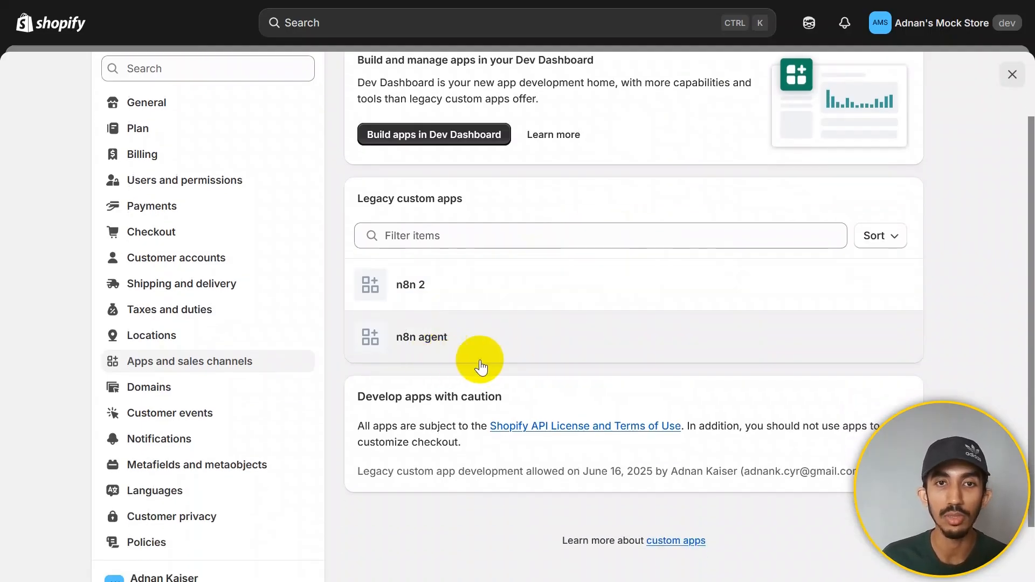
{"action": "scroll", "coordinate": [538, 248], "scroll_direction": "up", "scroll_amount": 2}
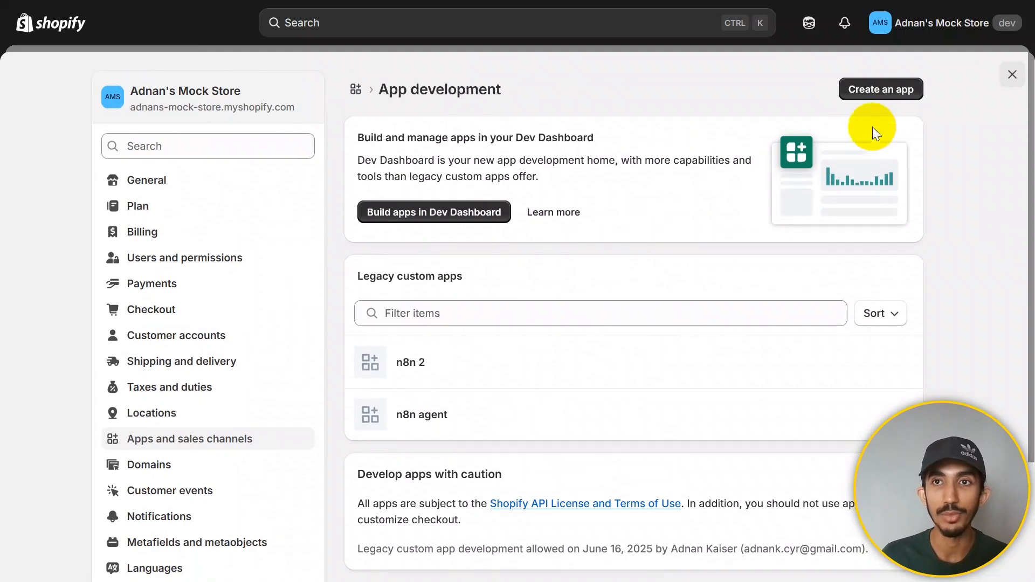
{"action": "left_click", "coordinate": [886, 91]}
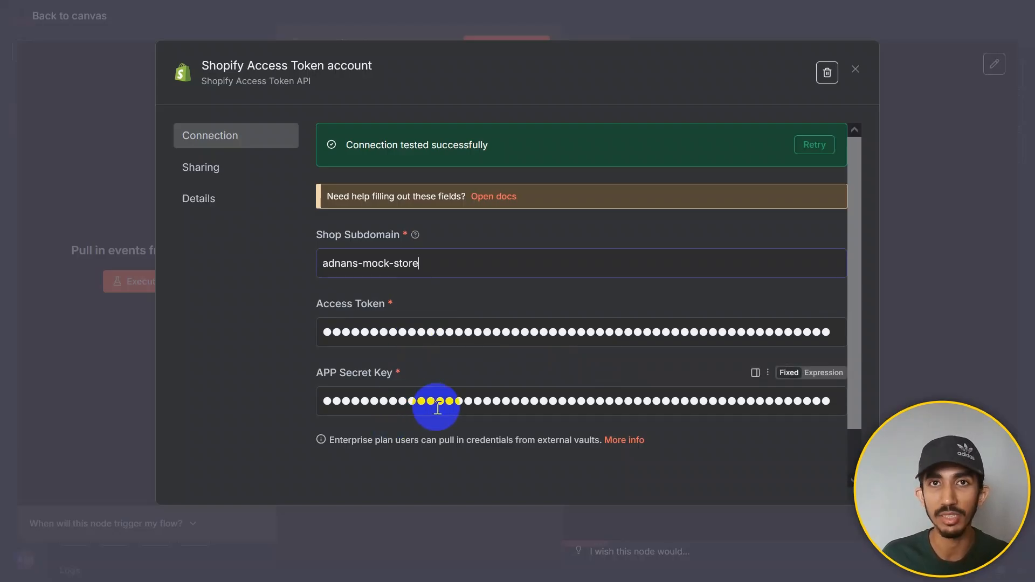
- Switch back to n8n, review the access token and app secret key fields, and close the credential
{"action": "scroll", "coordinate": [451, 397], "scroll_direction": "down", "scroll_amount": 1}
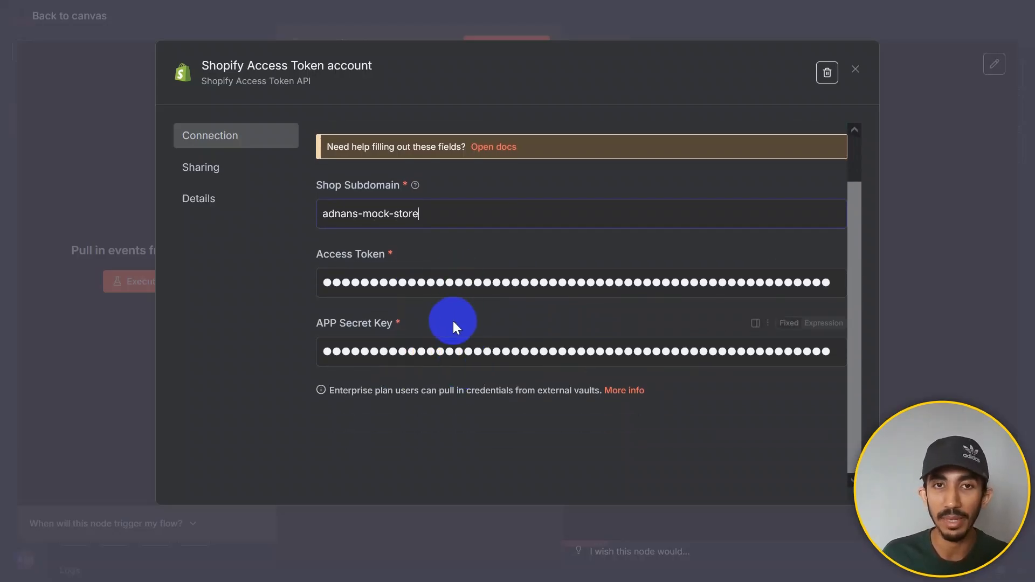
{"action": "scroll", "coordinate": [448, 351], "scroll_direction": "up", "scroll_amount": 1}
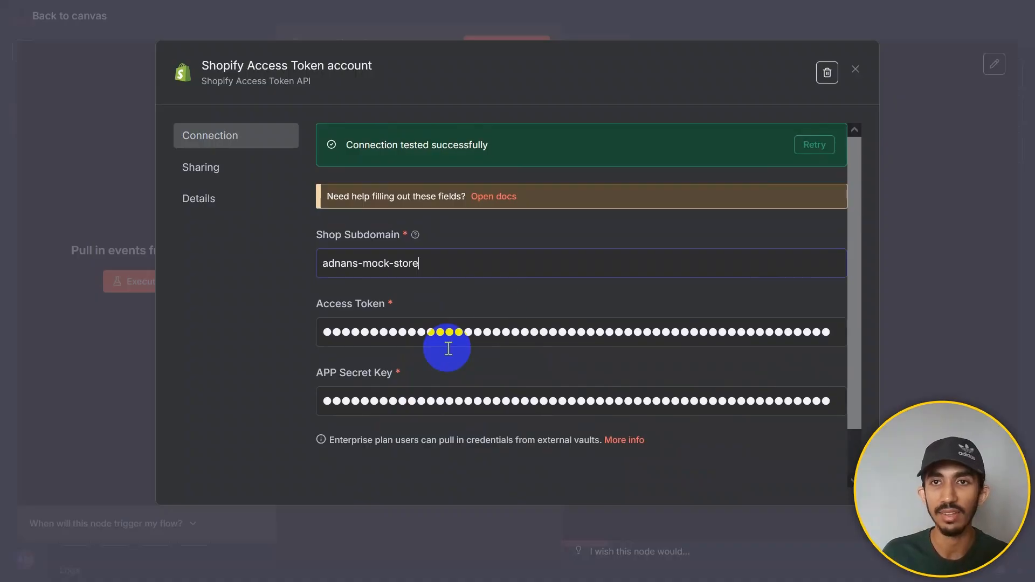
{"action": "left_click", "coordinate": [856, 69]}
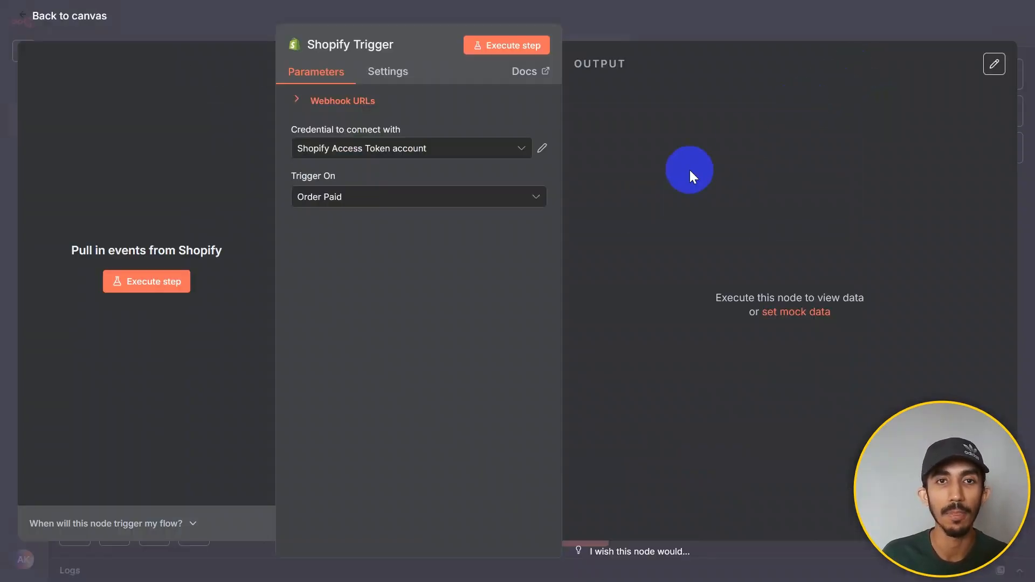
- Return to the canvas and execute the workflow so the Shopify Trigger waits for a paid order
{"action": "left_click", "coordinate": [684, 31]}
{"action": "left_click_drag", "start_coordinate": [618, 403], "coordinate": [474, 402]}
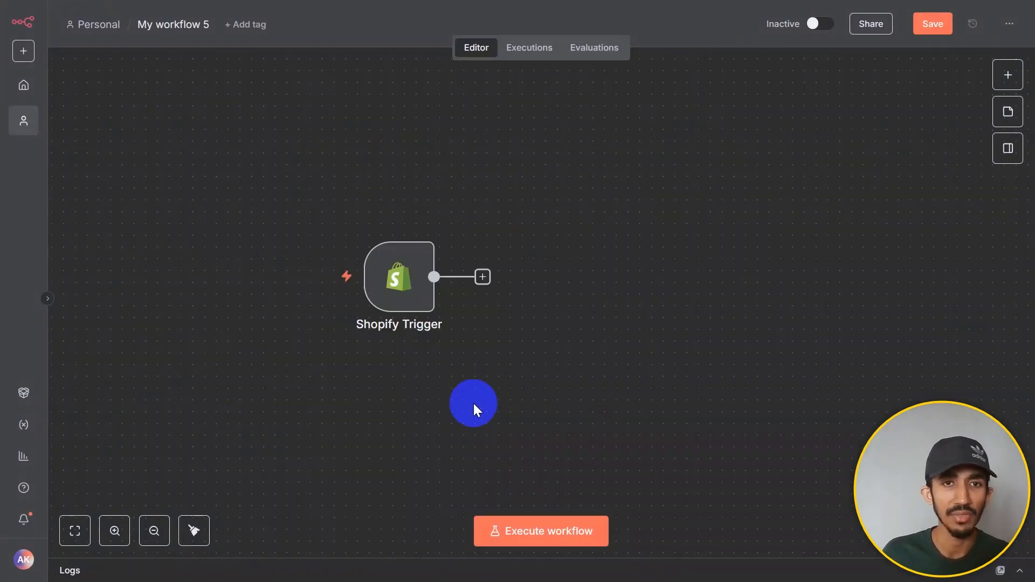
{"action": "left_click", "coordinate": [513, 528]}
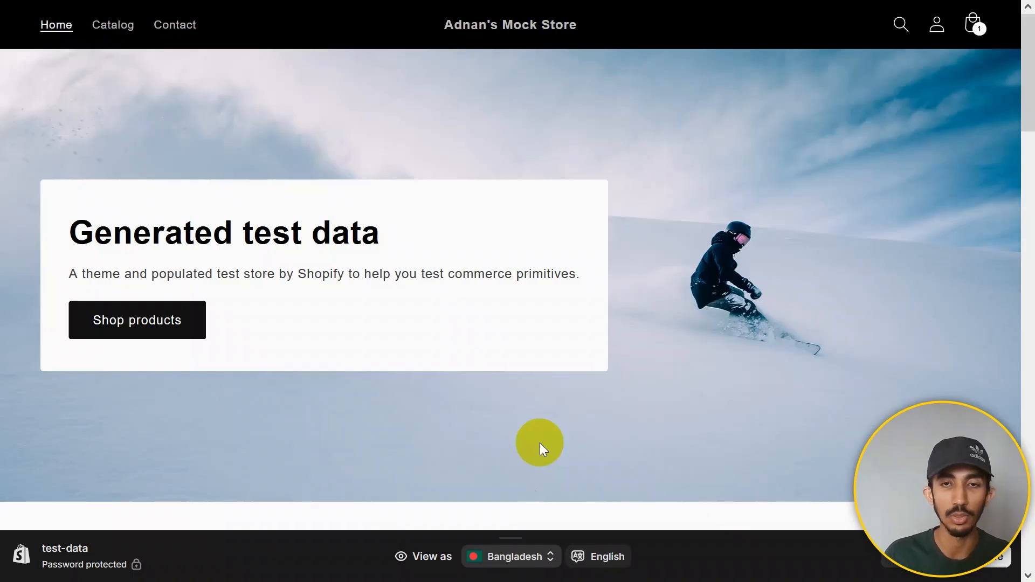
- Switch to the mock store's storefront, open The Collection Snowboard: Liquid, and buy it immediately
{"action": "scroll", "coordinate": [540, 442], "scroll_direction": "down", "scroll_amount": 10}
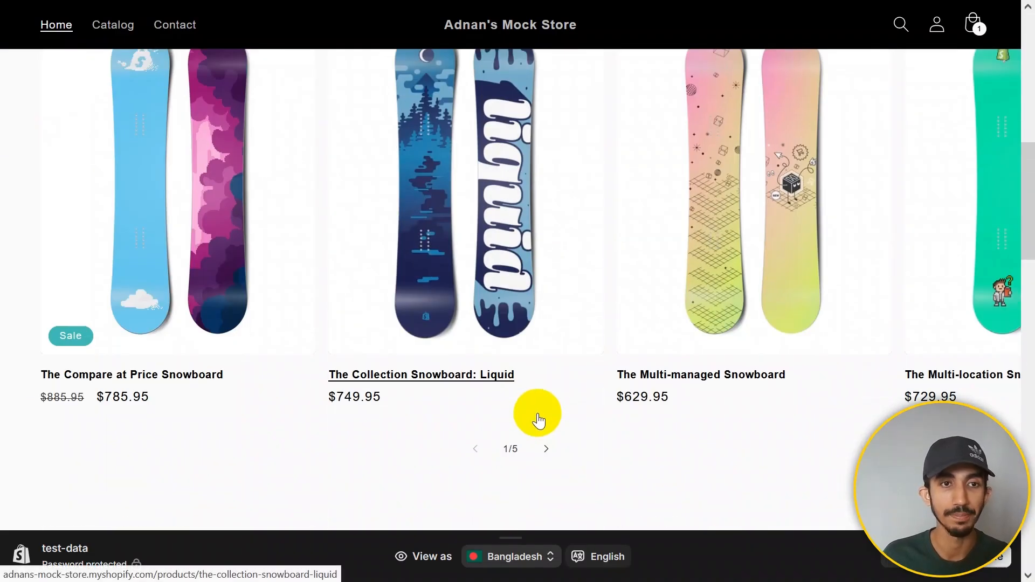
{"action": "scroll", "coordinate": [534, 412], "scroll_direction": "down", "scroll_amount": 3}
{"action": "scroll", "coordinate": [535, 413], "scroll_direction": "up", "scroll_amount": 2}
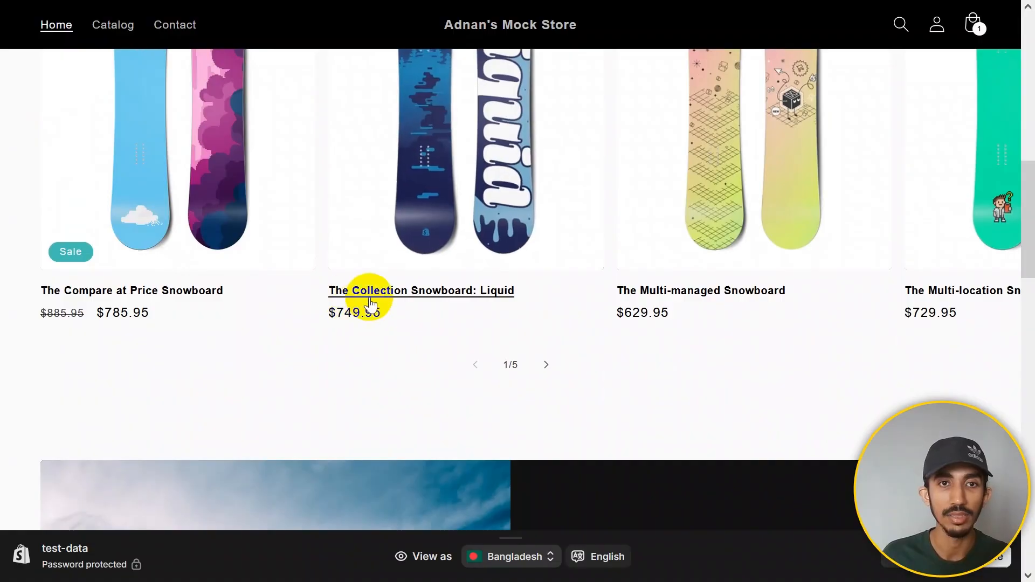
{"action": "scroll", "coordinate": [410, 399], "scroll_direction": "up", "scroll_amount": 2}
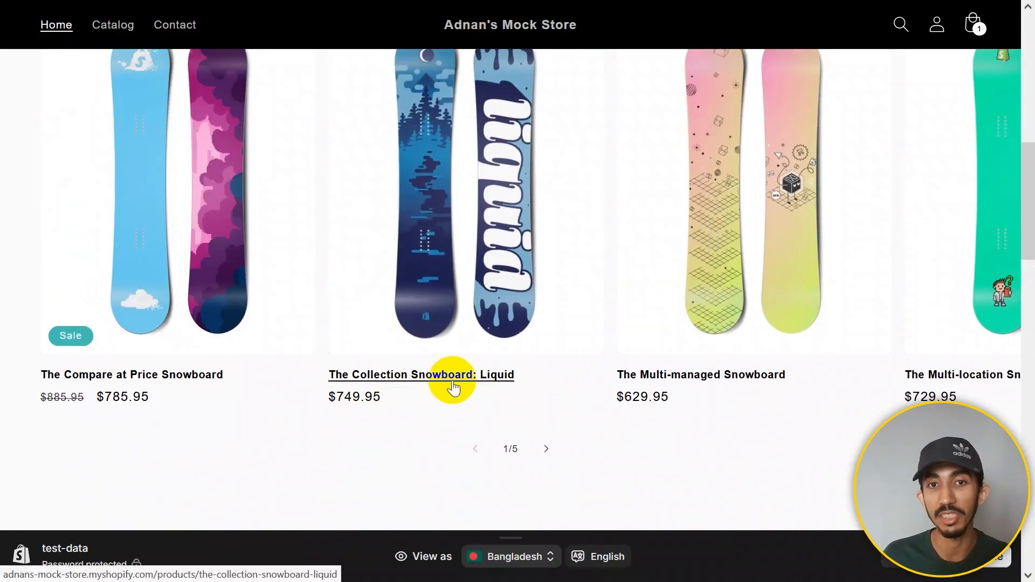
{"action": "left_click", "coordinate": [452, 386]}
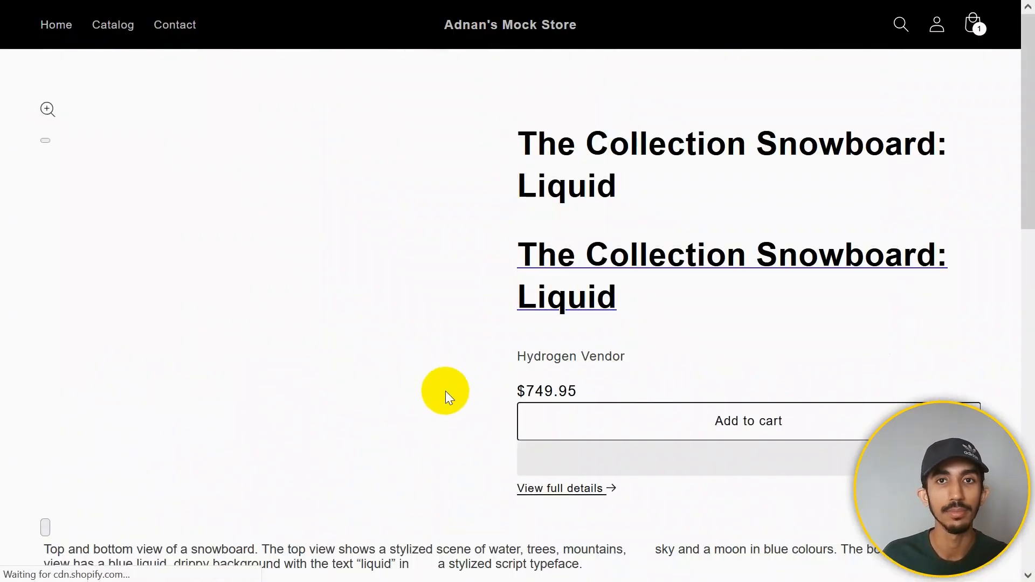
{"action": "scroll", "coordinate": [540, 366], "scroll_direction": "down", "scroll_amount": 2}
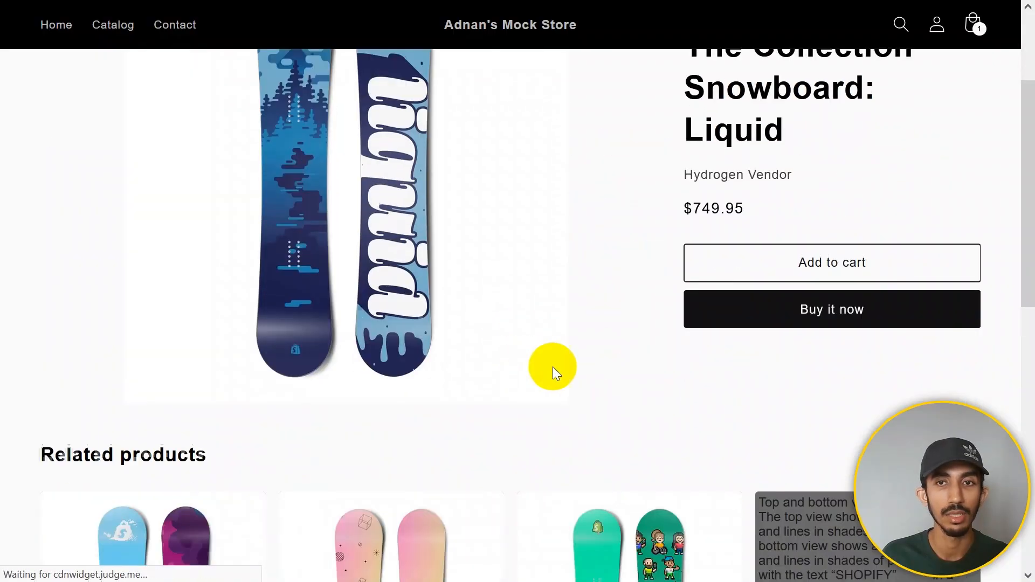
{"action": "scroll", "coordinate": [621, 377], "scroll_direction": "up", "scroll_amount": 2}
{"action": "left_click", "coordinate": [826, 402]}
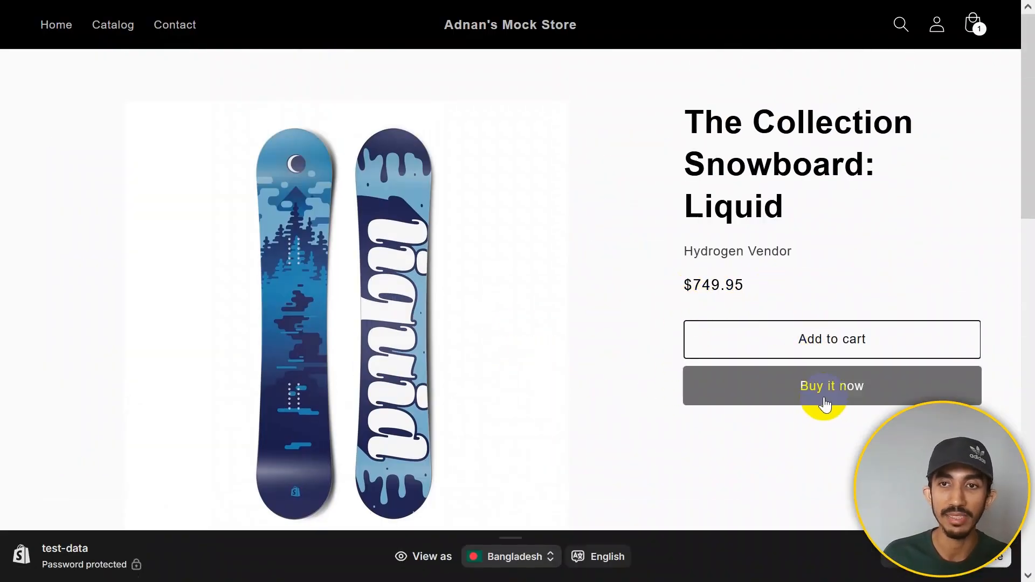
- Fill in the contact e-mail and the customer's first and last name at checkout
{"action": "left_click", "coordinate": [231, 138]}
{"action": "key", "text": "ctrl+v"}
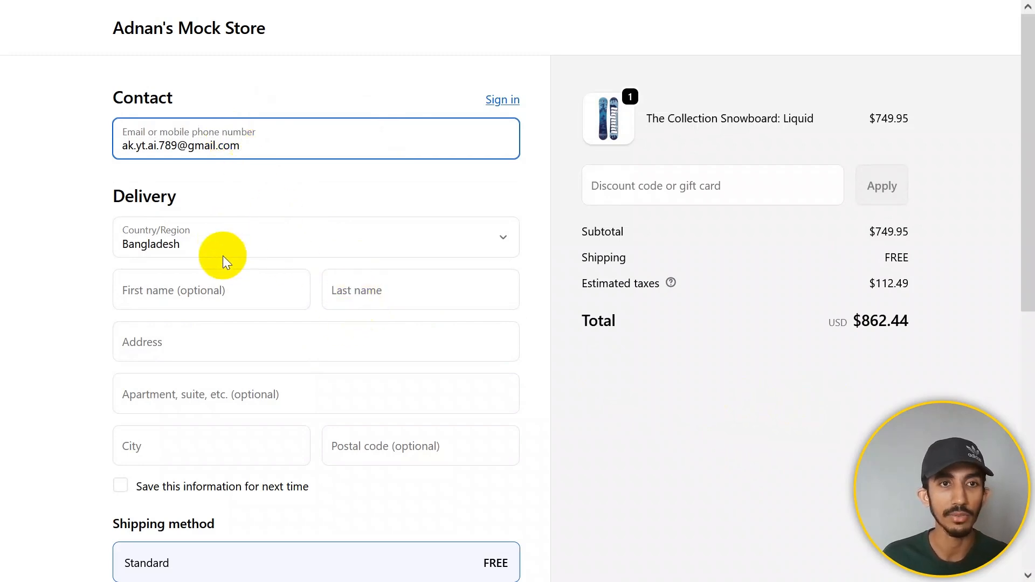
{"action": "left_click", "coordinate": [208, 298]}
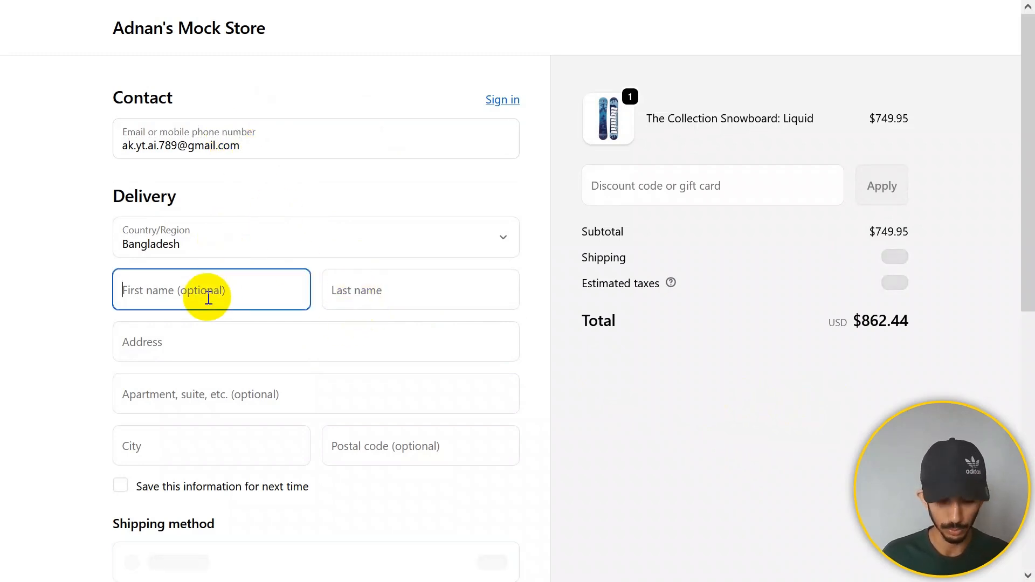
{"action": "type", "text": "Bruce"}
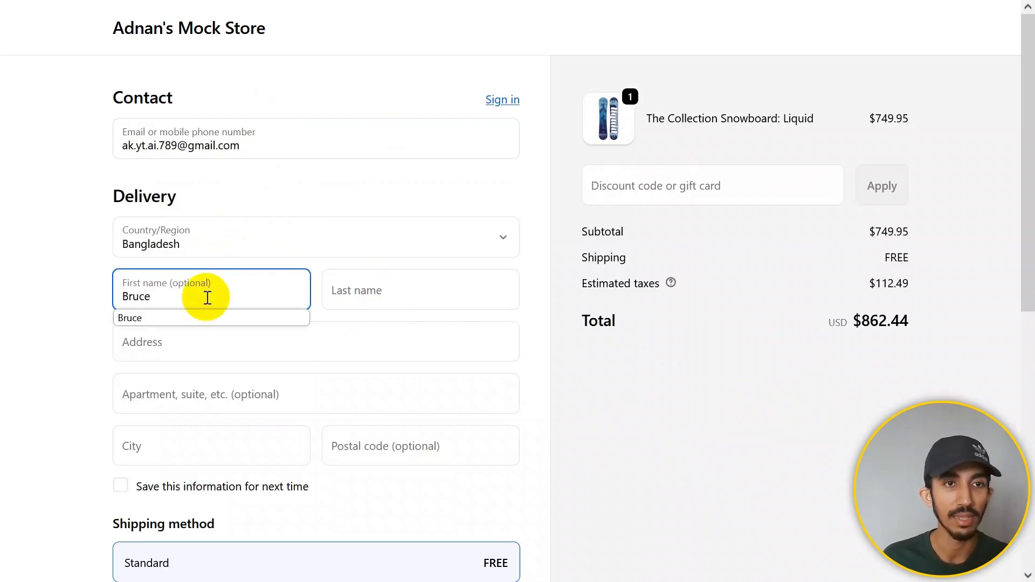
{"action": "left_click", "coordinate": [198, 322]}
{"action": "left_click", "coordinate": [337, 296]}
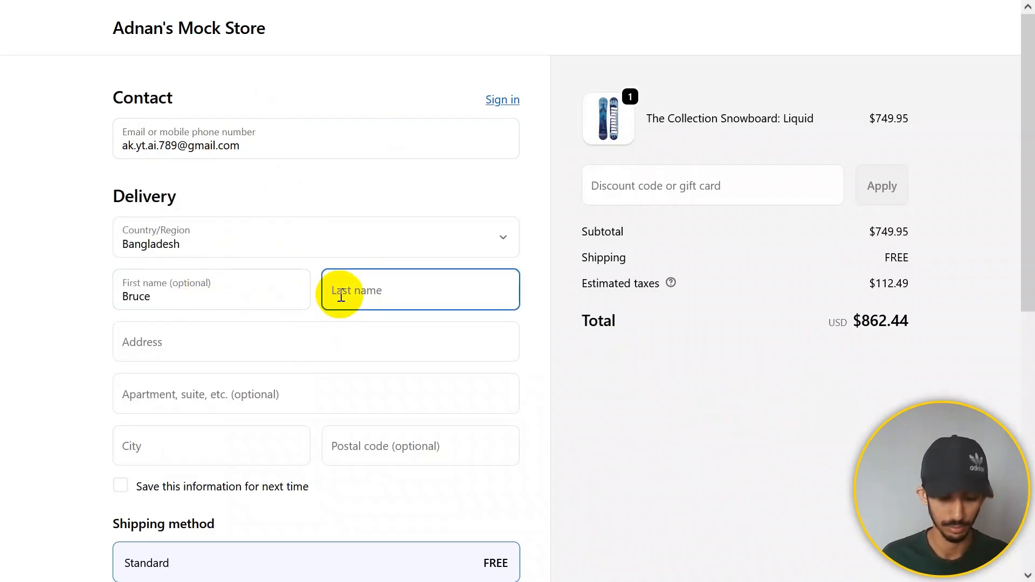
{"action": "type", "text": "Wayne"}
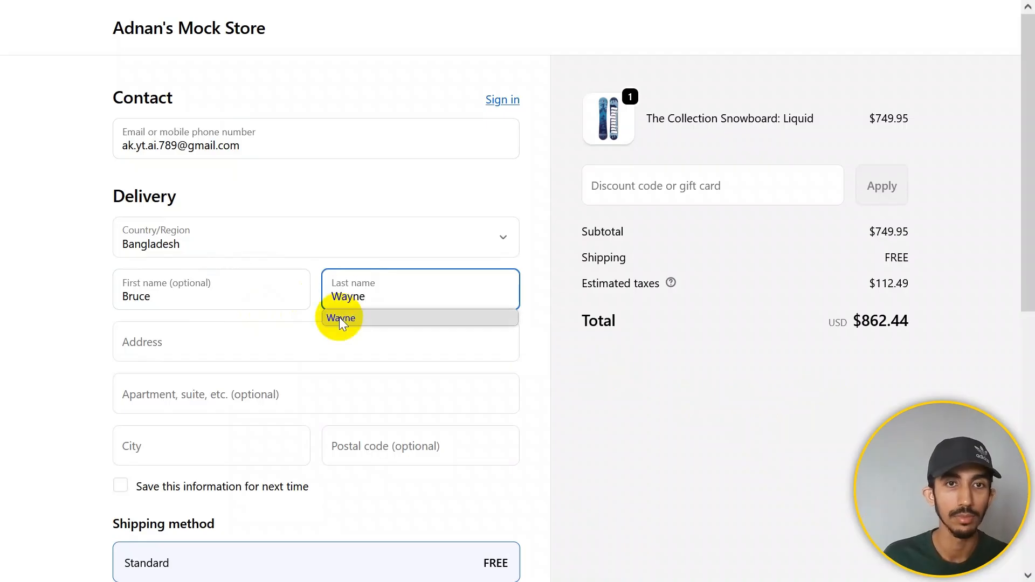
{"action": "left_click", "coordinate": [339, 317]}
- Fill in the delivery street address and city from the saved suggestions, replacing the wrongly chosen city
{"action": "left_click", "coordinate": [220, 351]}
{"action": "left_click", "coordinate": [221, 351]}
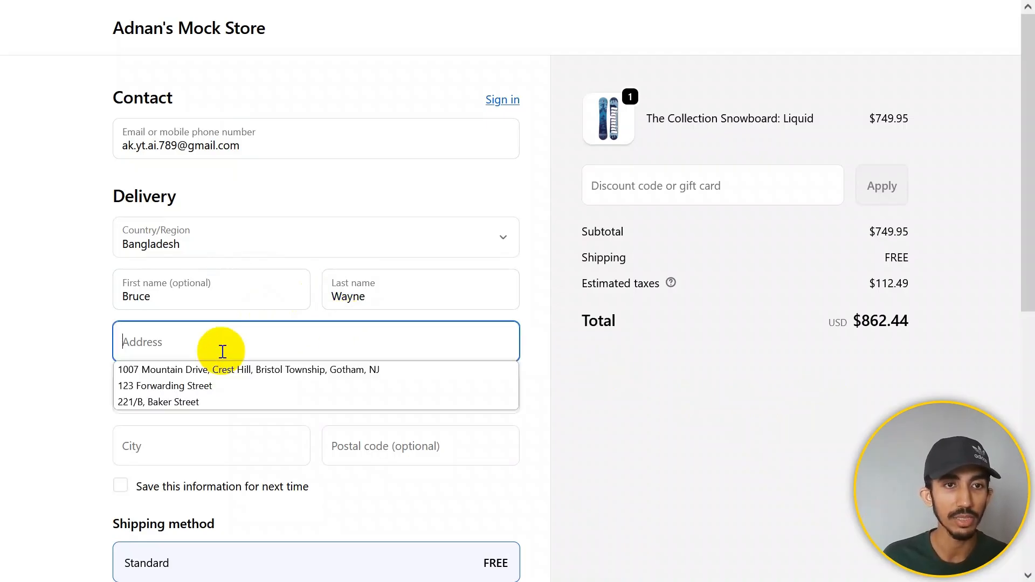
{"action": "left_click", "coordinate": [225, 370]}
{"action": "scroll", "coordinate": [225, 371], "scroll_direction": "down", "scroll_amount": 2}
{"action": "left_click", "coordinate": [225, 372]}
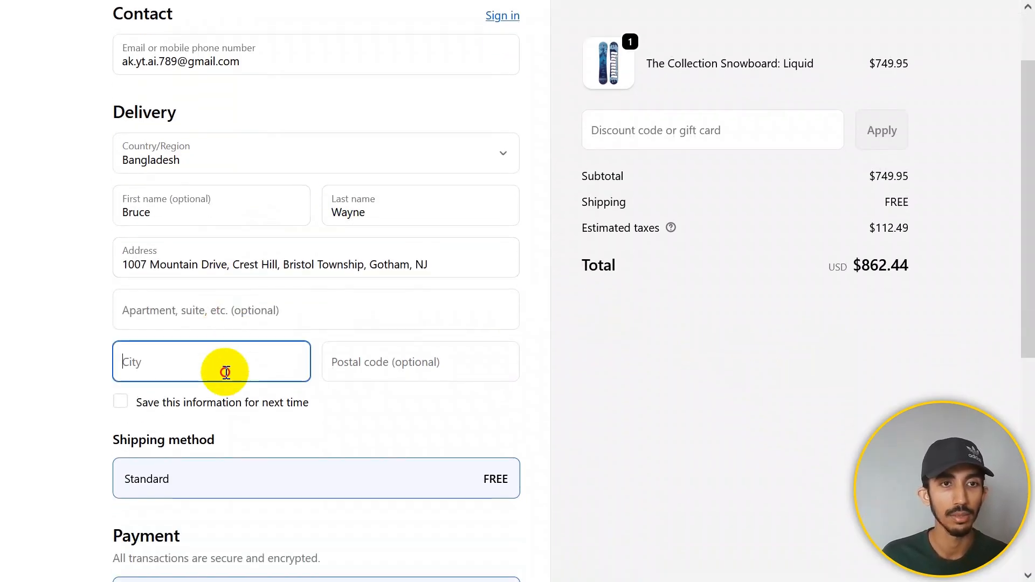
{"action": "left_click", "coordinate": [209, 401]}
{"action": "double_click", "coordinate": [211, 360]}
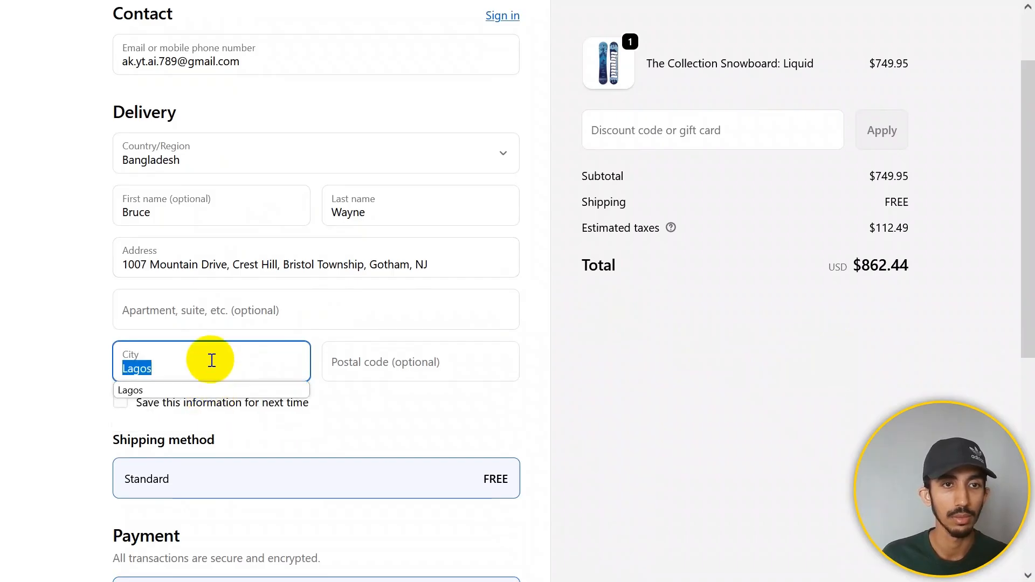
{"action": "key", "text": "BackSpace"}
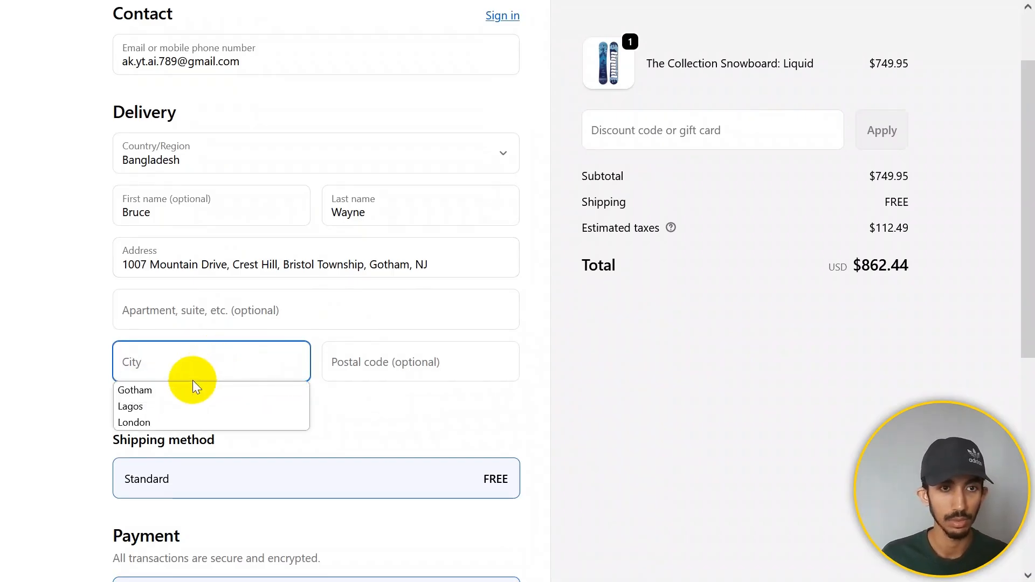
{"action": "left_click", "coordinate": [195, 390]}
- Enter the test card number, expiration date and security code in the payment section, and pay for the order
{"action": "scroll", "coordinate": [392, 391], "scroll_direction": "down", "scroll_amount": 3}
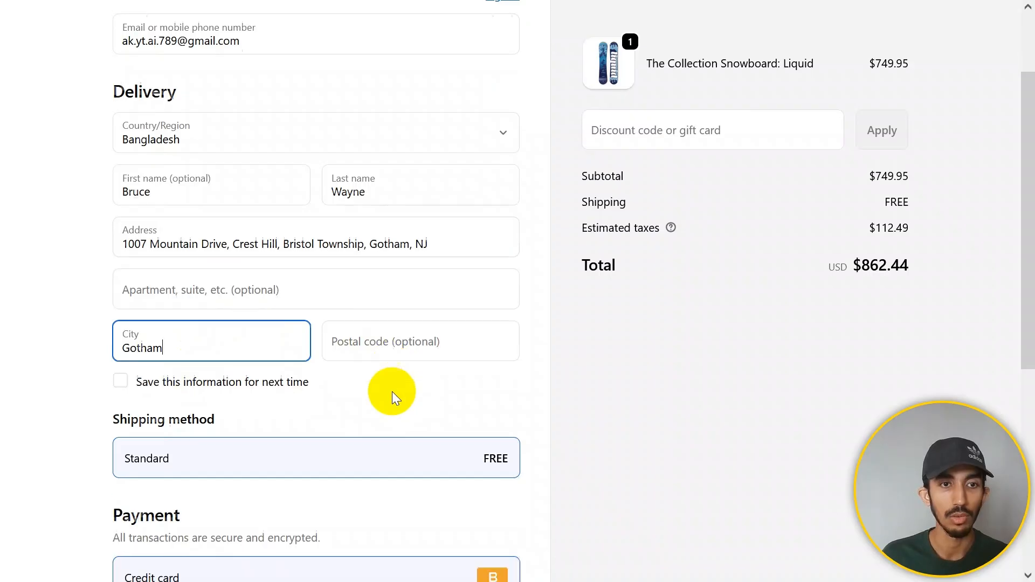
{"action": "scroll", "coordinate": [393, 399], "scroll_direction": "down", "scroll_amount": 3}
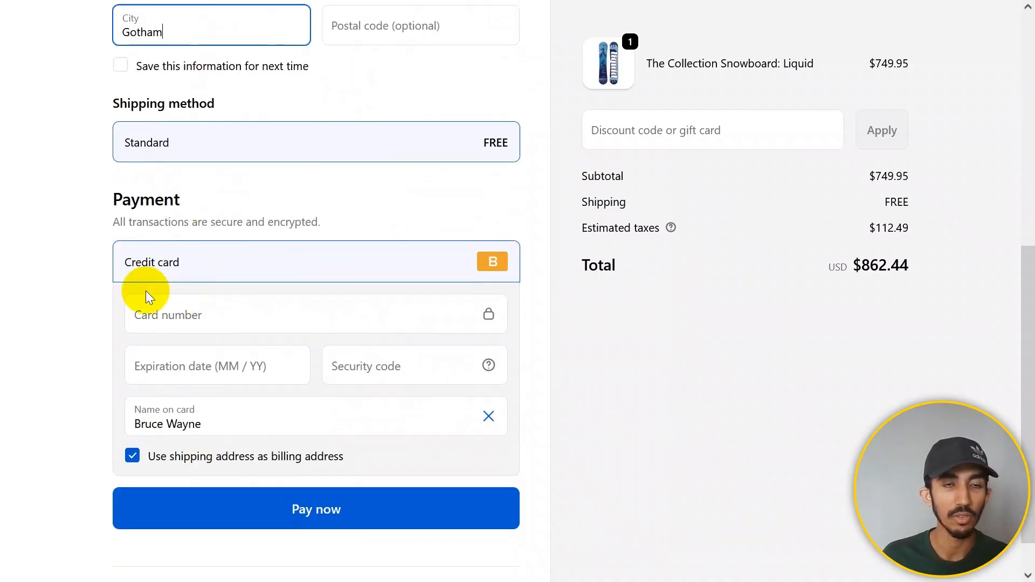
{"action": "left_click", "coordinate": [326, 309]}
{"action": "type", "text": "1"}
{"action": "left_click", "coordinate": [280, 372]}
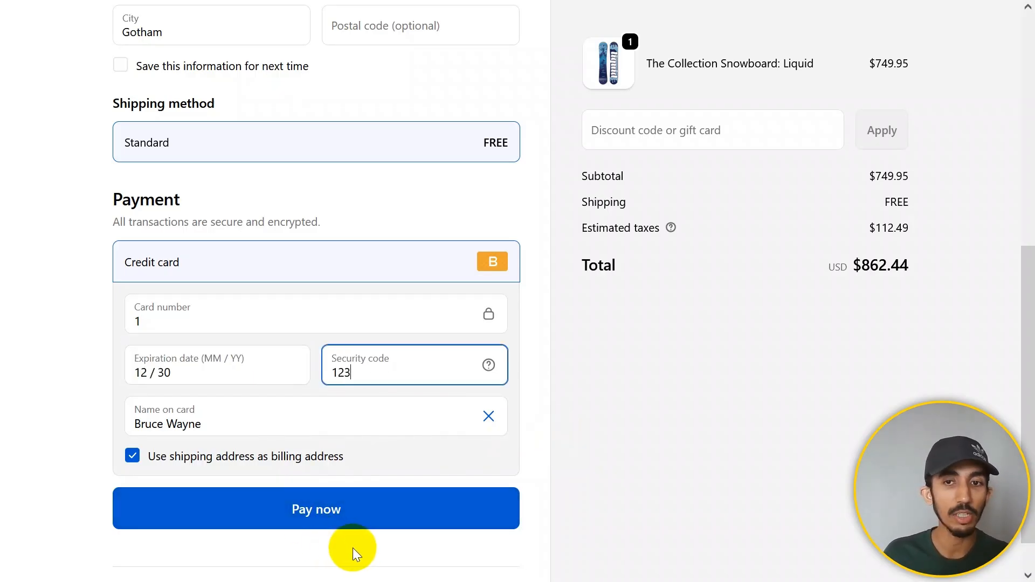
{"action": "left_click", "coordinate": [377, 520]}
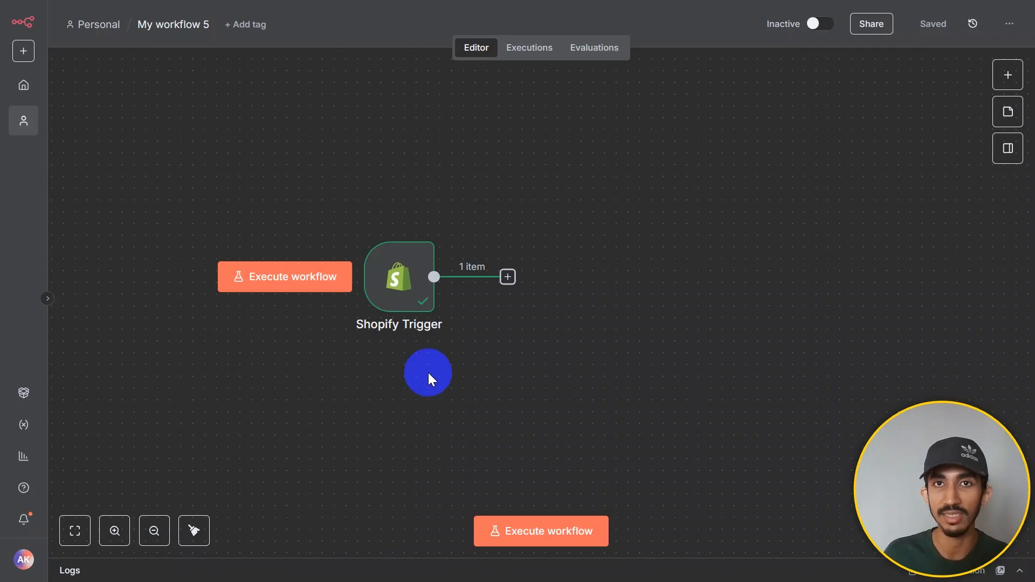
- Switch back to n8n, open the Shopify Trigger node, and examine the order data in its output
{"action": "double_click", "coordinate": [408, 273]}
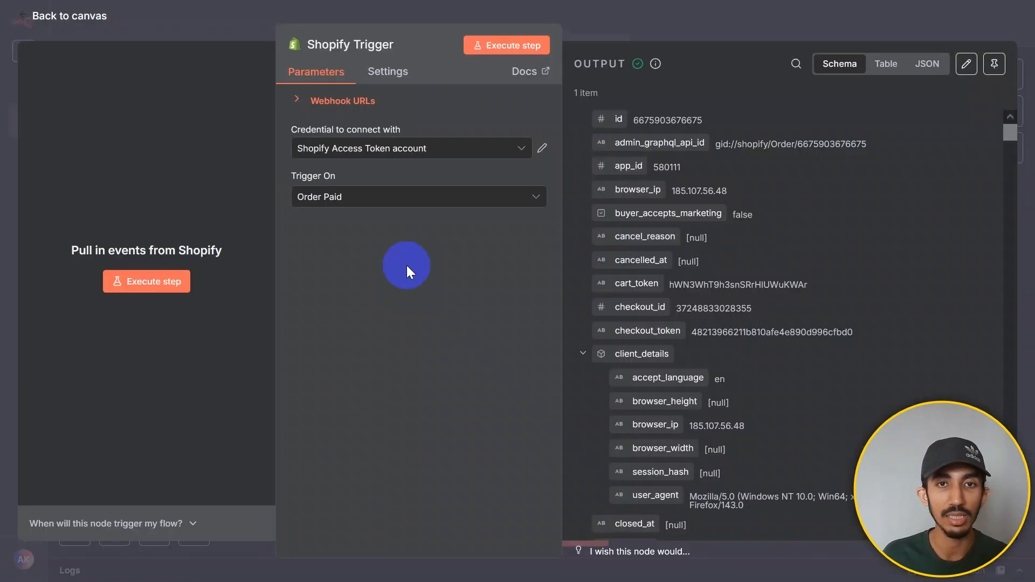
{"action": "scroll", "coordinate": [712, 360], "scroll_direction": "down", "scroll_amount": 10}
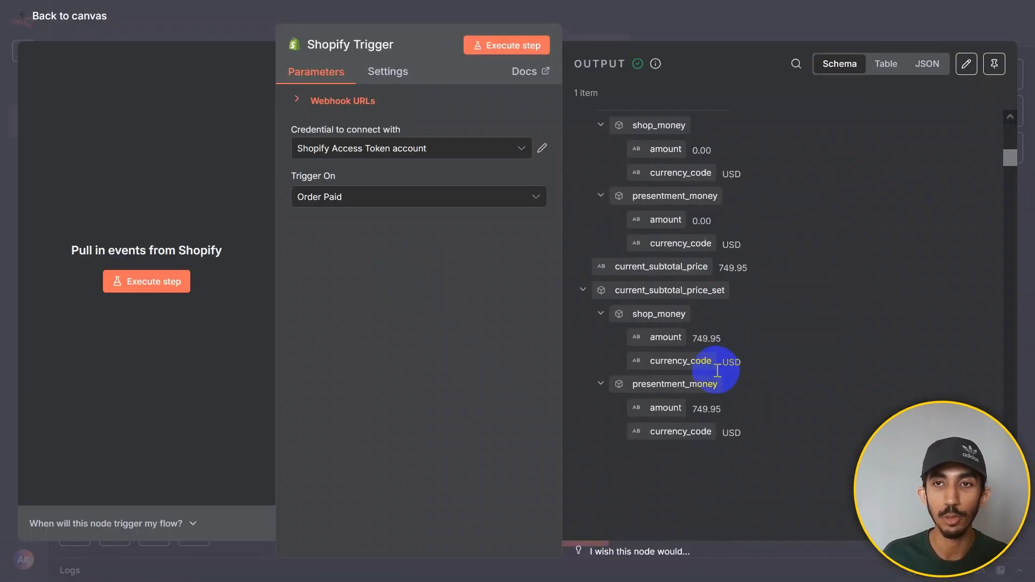
{"action": "left_click_drag", "start_coordinate": [1006, 165], "coordinate": [995, 89]}
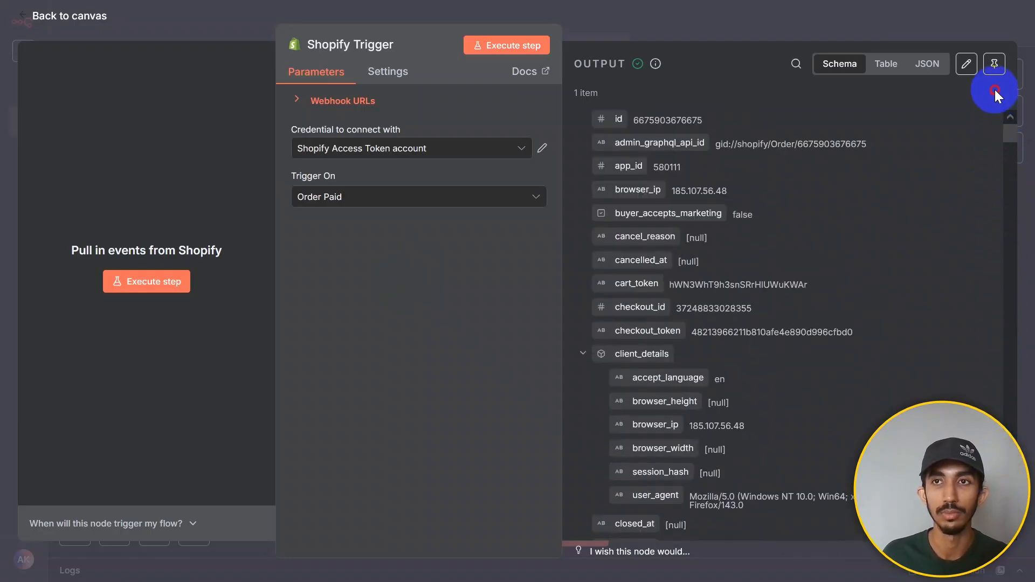
- Close the Shopify Trigger node and add an HTTP Request node after it
{"action": "left_click", "coordinate": [826, 19]}
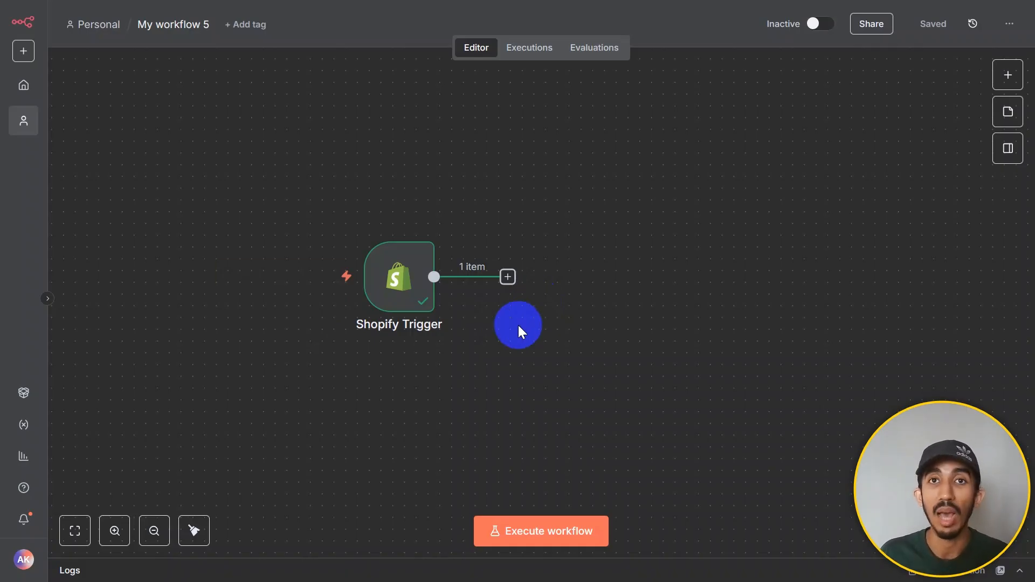
{"action": "left_click", "coordinate": [507, 277]}
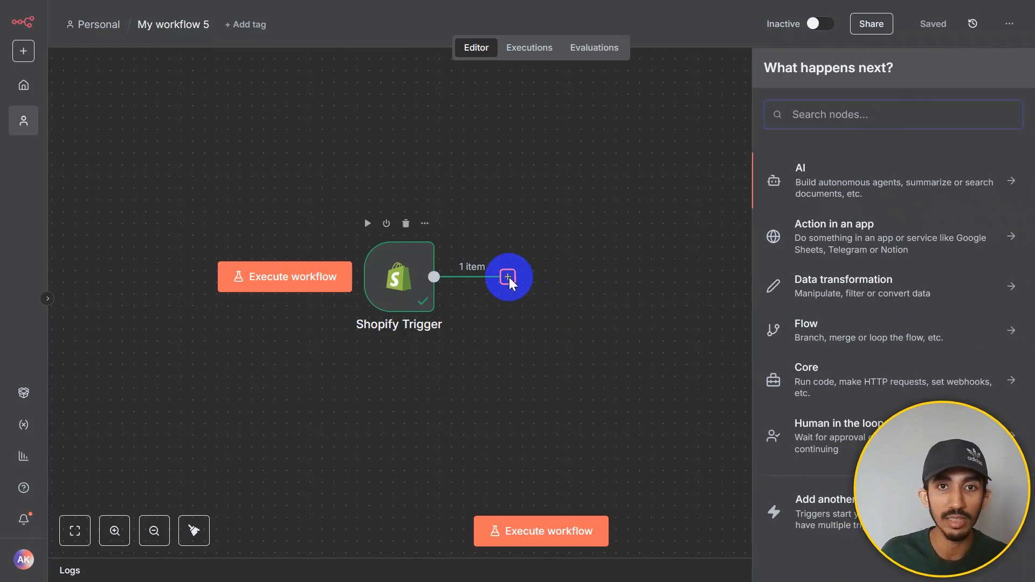
{"action": "left_click", "coordinate": [835, 116]}
{"action": "type", "text": "http"}
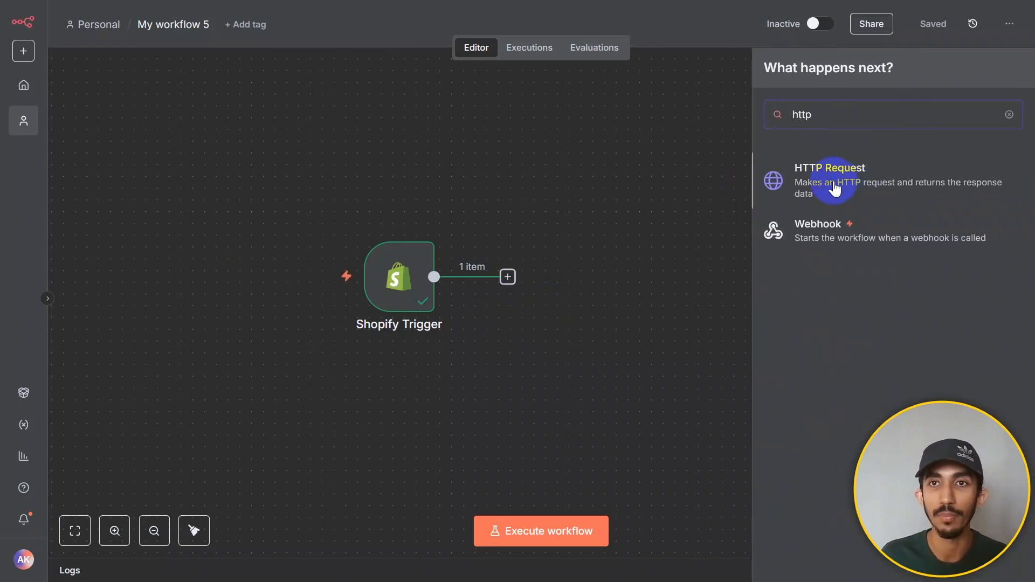
{"action": "left_click", "coordinate": [866, 188]}
{"action": "left_click", "coordinate": [867, 188]}
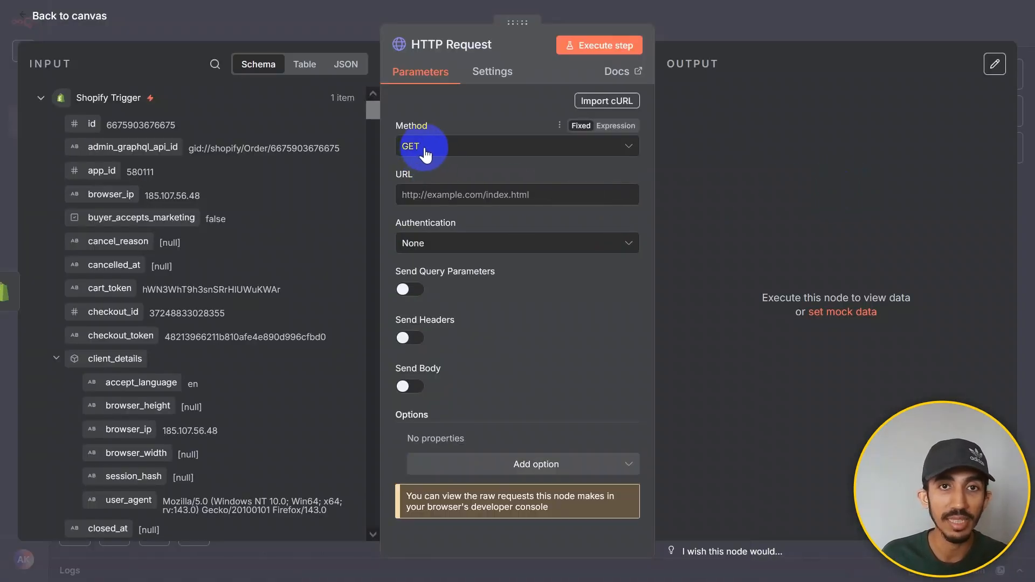
{"action": "left_click", "coordinate": [441, 196]}
{"action": "type", "text": "https://adnans-mock-store.myshopify.com/admin/api/2023-10/customers/{{ $('Shopify Trigger').item.json.customer.id }}.json"}
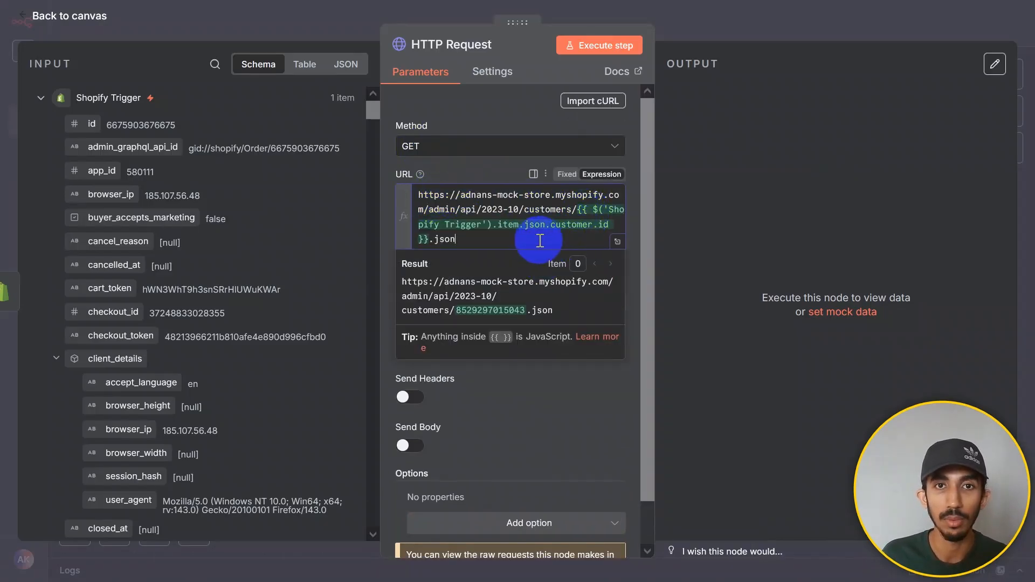
- Open the URL in the expression editor, search the input fields for "id", and compare the customer ID there with the one in the resolved URL
{"action": "left_click", "coordinate": [618, 241]}
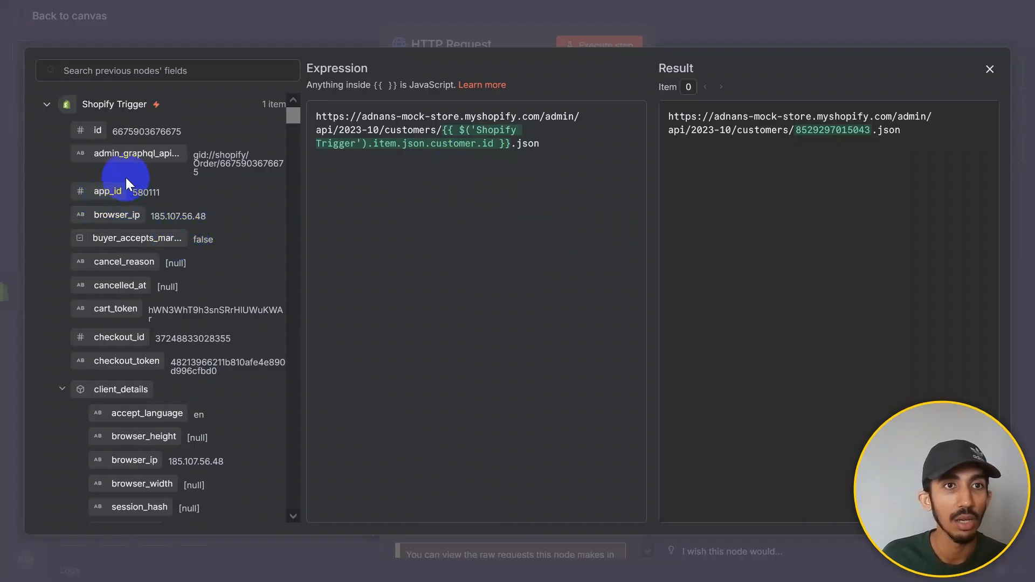
{"action": "scroll", "coordinate": [125, 177], "scroll_direction": "down", "scroll_amount": 2}
{"action": "scroll", "coordinate": [125, 177], "scroll_direction": "down", "scroll_amount": 14}
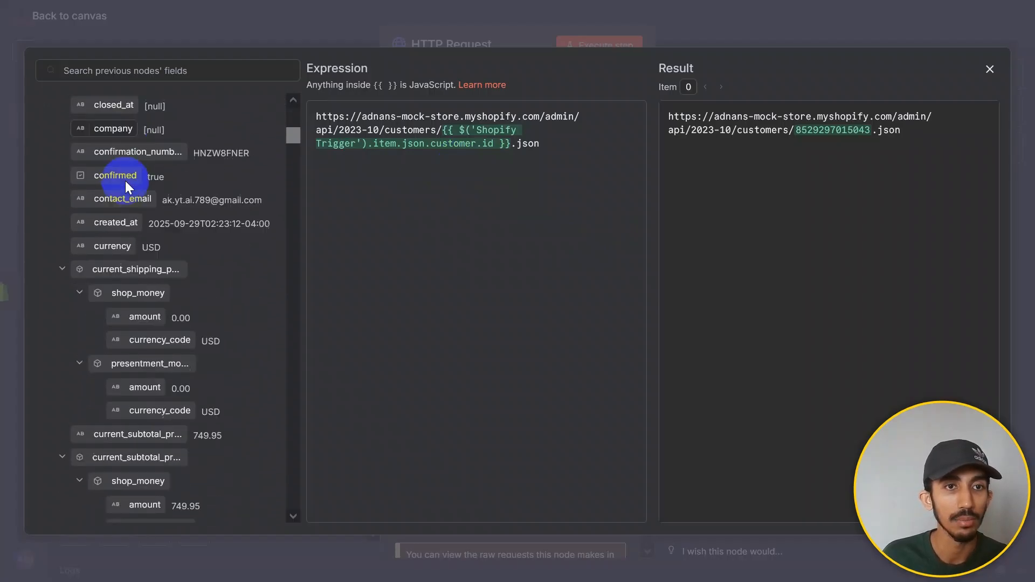
{"action": "scroll", "coordinate": [125, 182], "scroll_direction": "down", "scroll_amount": 10}
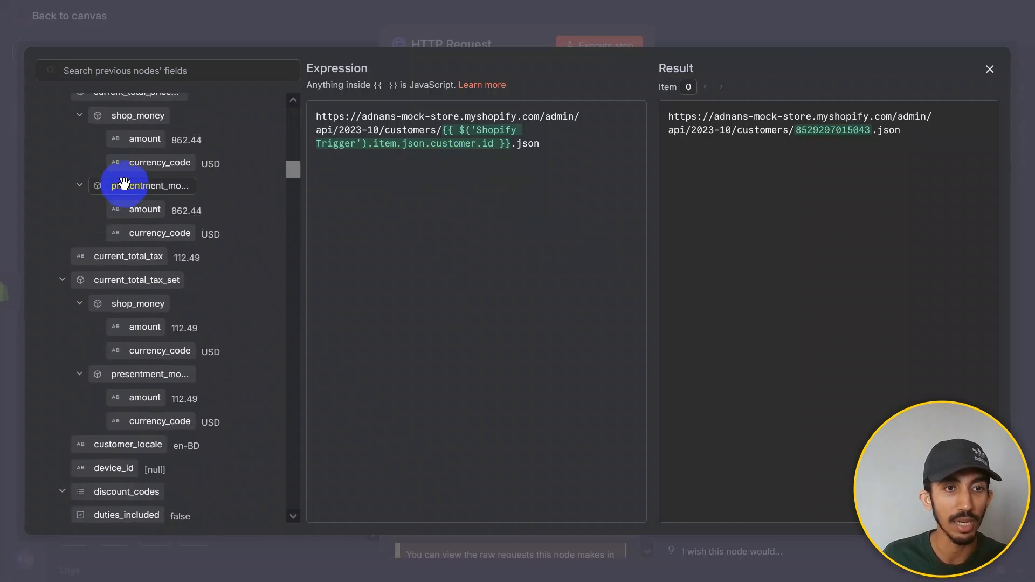
{"action": "type", "text": "id"}
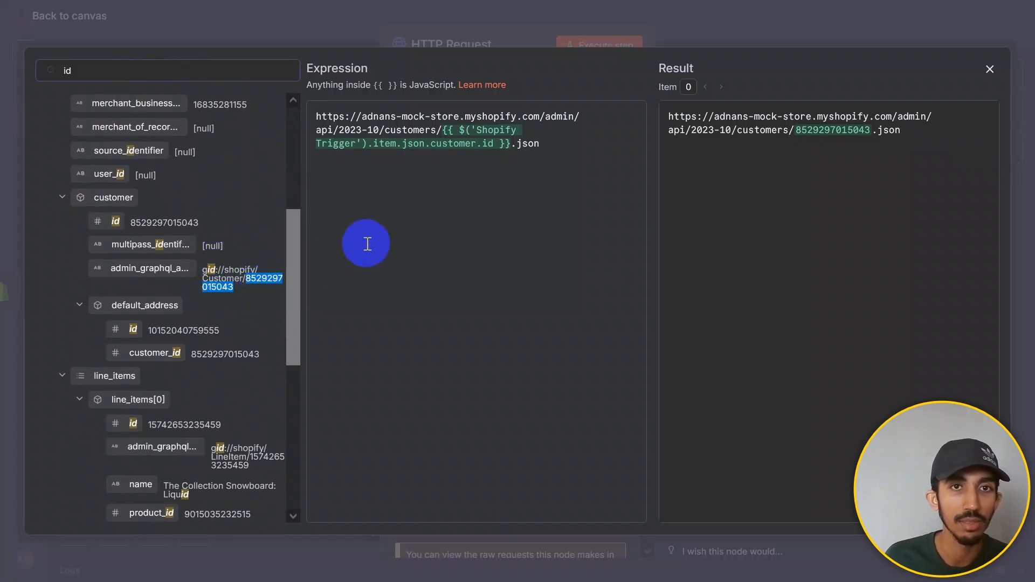
{"action": "left_click_drag", "start_coordinate": [797, 130], "coordinate": [870, 131]}
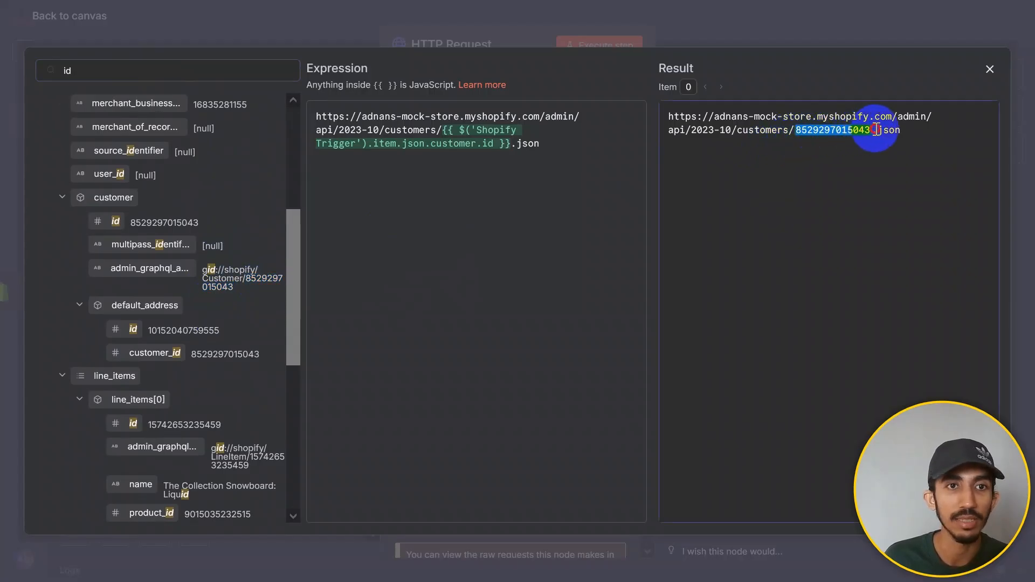
{"action": "left_click", "coordinate": [525, 222]}
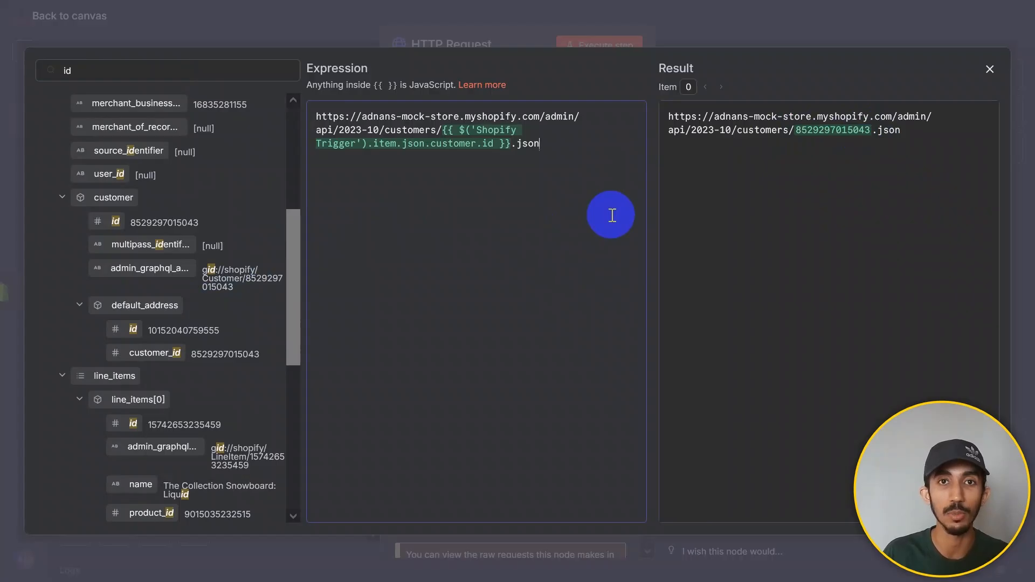
{"action": "key", "text": "Escape"}
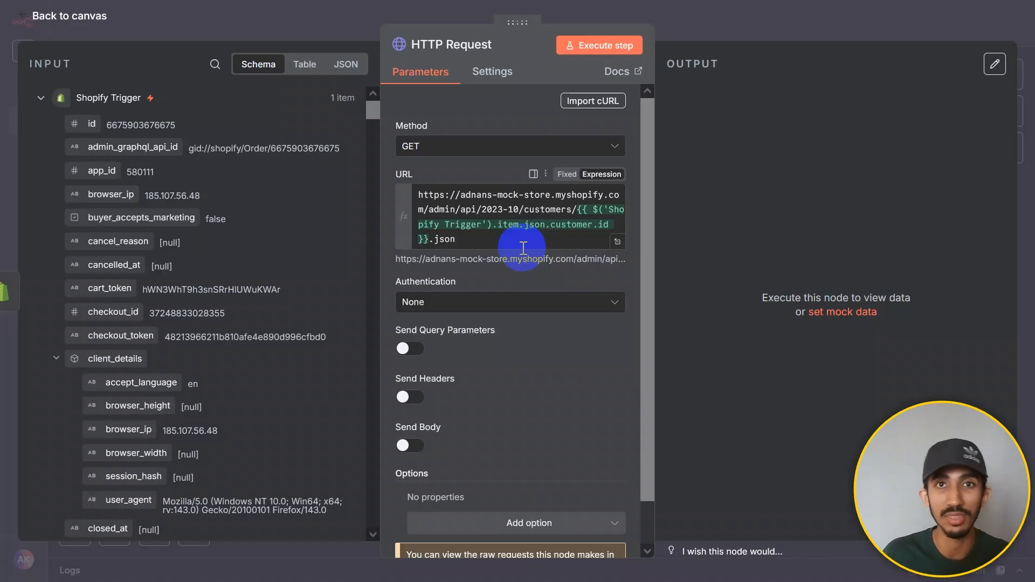
{"action": "left_click", "coordinate": [493, 241]}
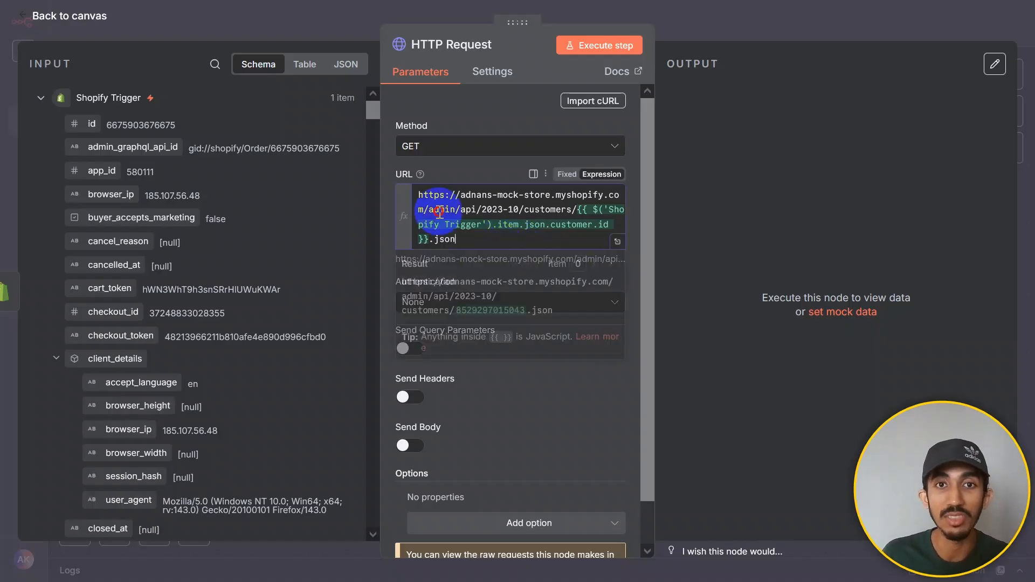
{"action": "left_click_drag", "start_coordinate": [480, 240], "coordinate": [420, 190]}
{"action": "left_click", "coordinate": [461, 238]}
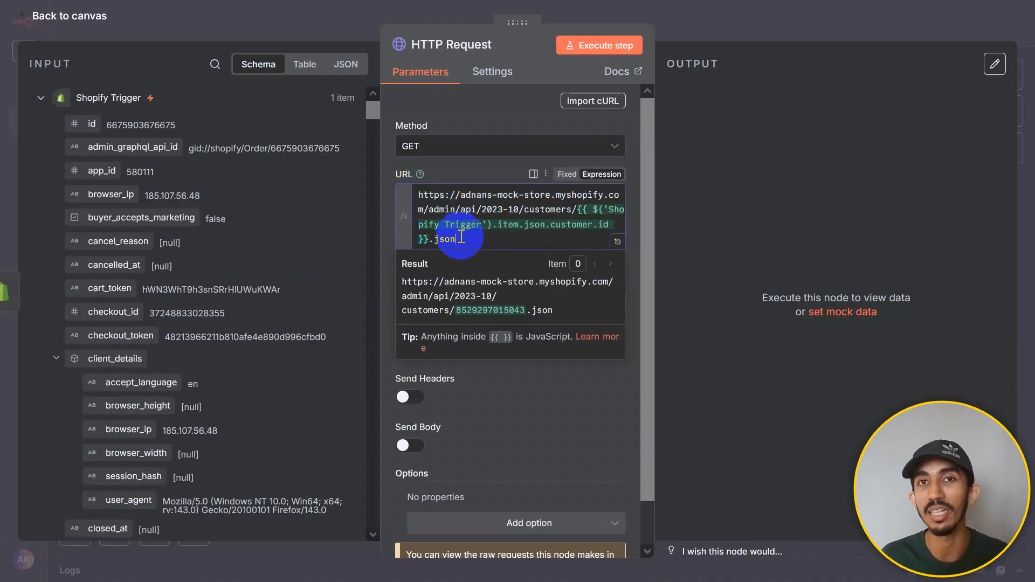
{"action": "left_click", "coordinate": [386, 363]}
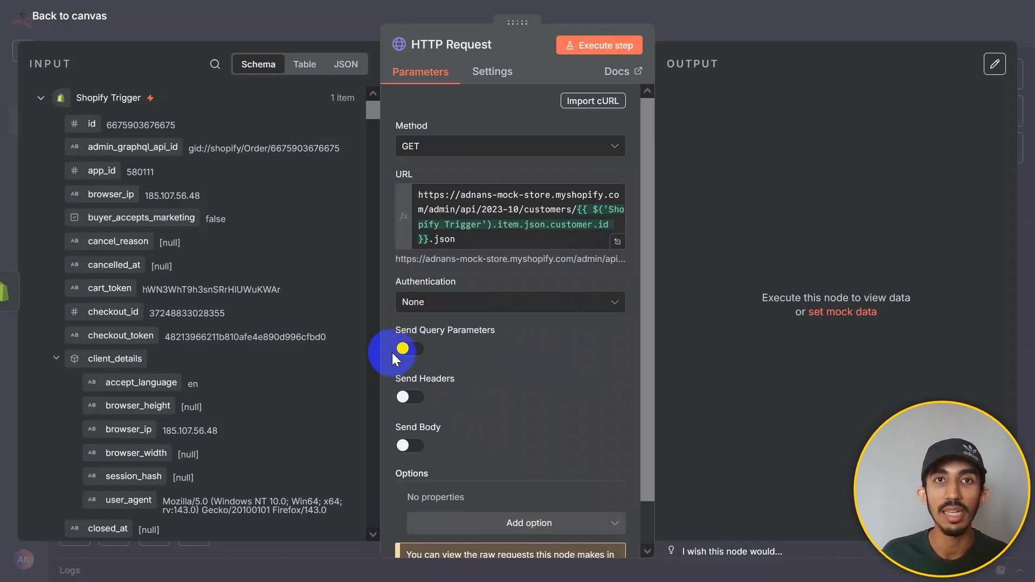
- Set the request's authentication to Predefined Credential Type and choose Shopify Access Token API as the credential type
{"action": "left_click", "coordinate": [474, 305]}
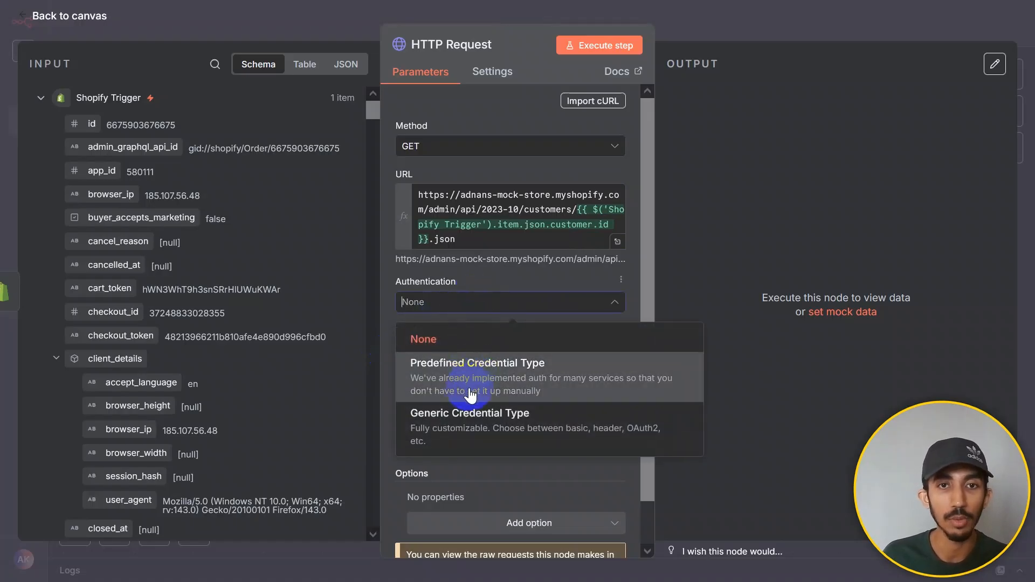
{"action": "left_click", "coordinate": [448, 372]}
{"action": "left_click", "coordinate": [468, 370]}
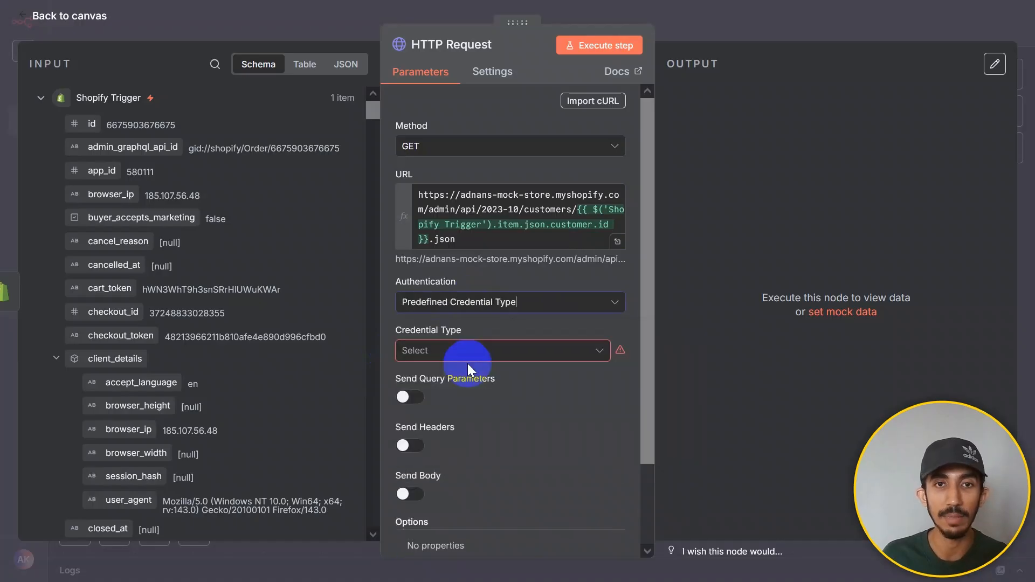
{"action": "left_click", "coordinate": [469, 359]}
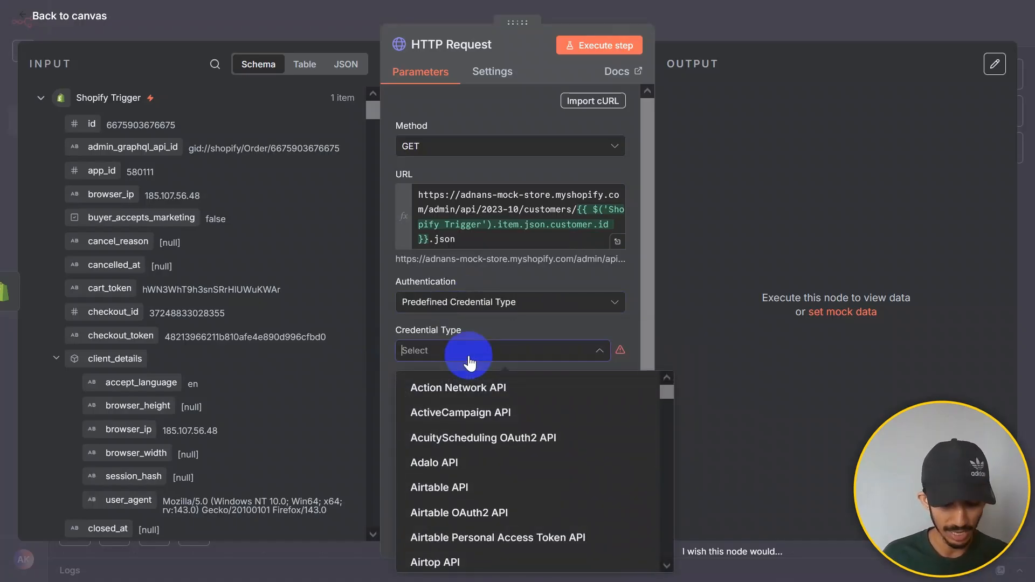
{"action": "type", "text": "shopi"}
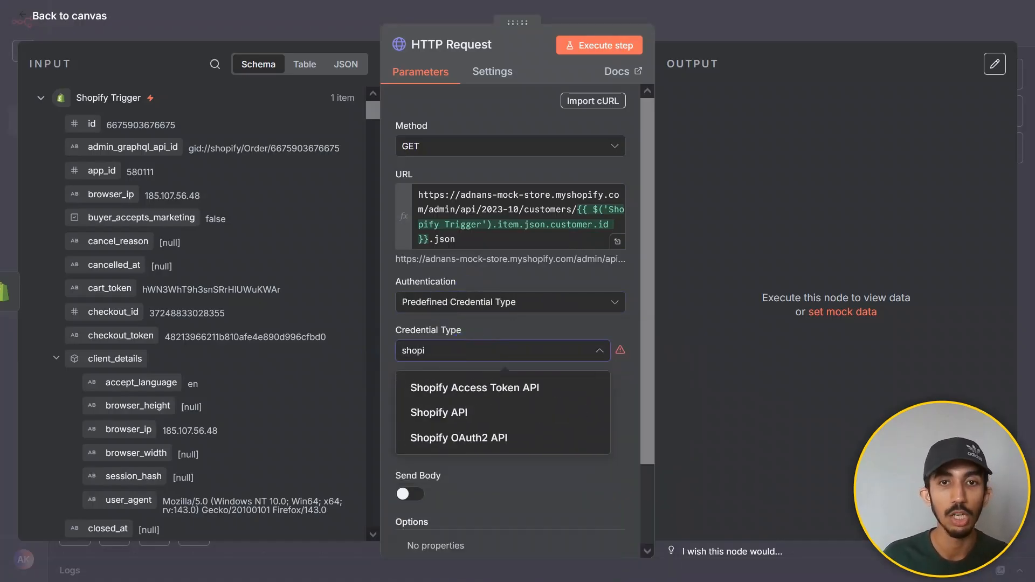
{"action": "left_click", "coordinate": [501, 389]}
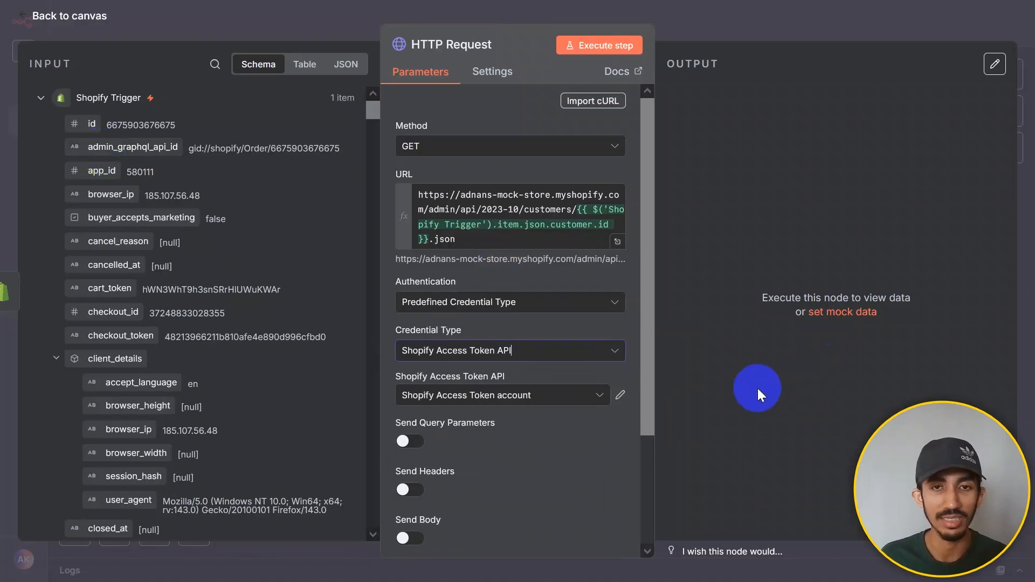
- Execute the HTTP Request node to fetch the customer data, and return to the canvas
{"action": "scroll", "coordinate": [534, 403], "scroll_direction": "down", "scroll_amount": 2}
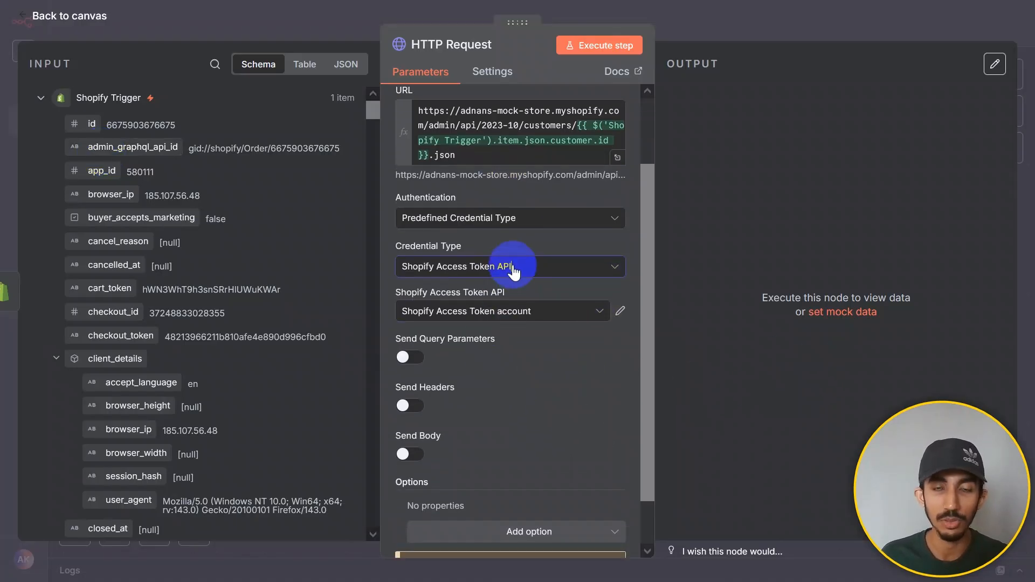
{"action": "scroll", "coordinate": [510, 346], "scroll_direction": "up", "scroll_amount": 2}
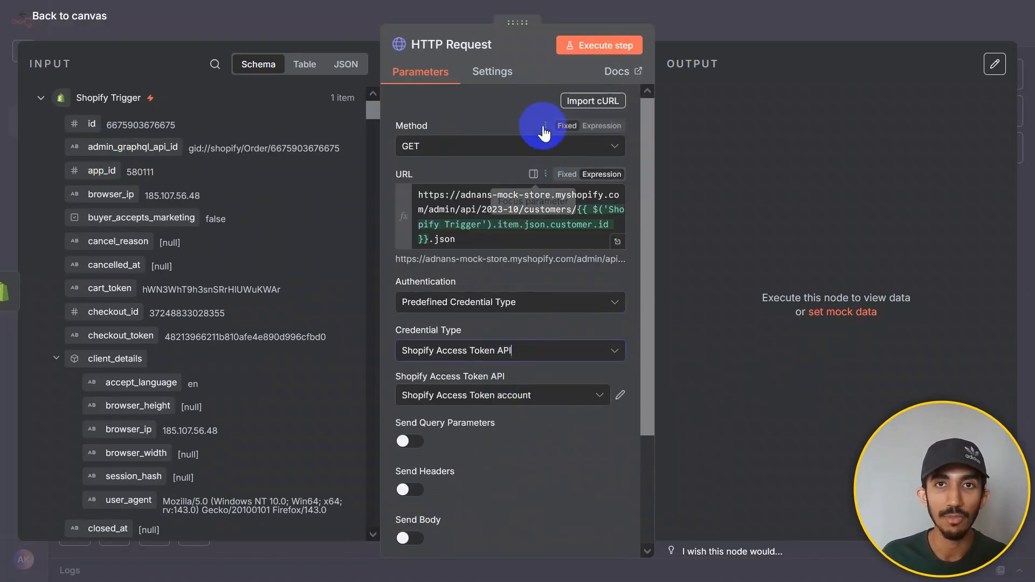
{"action": "left_click", "coordinate": [610, 43]}
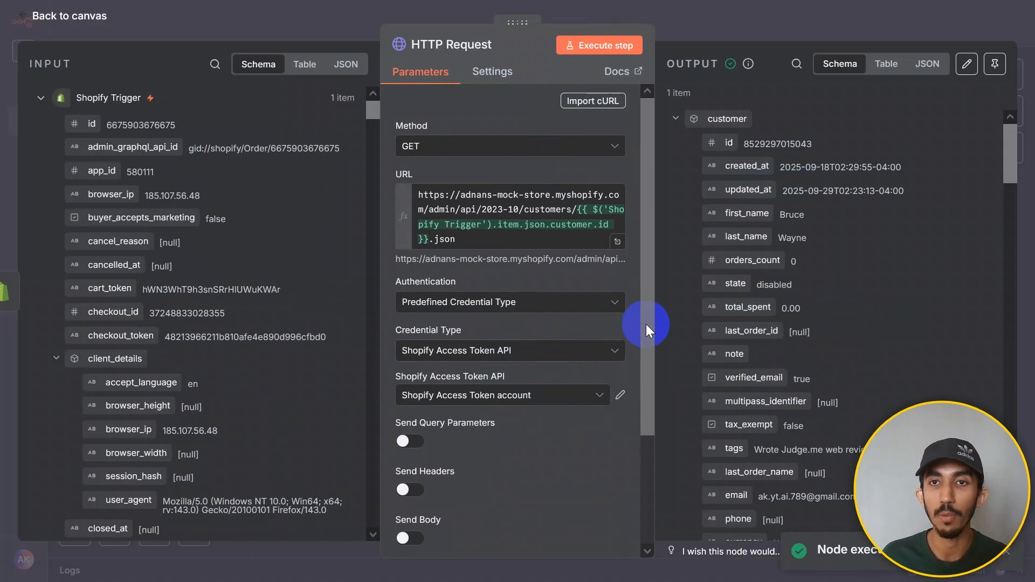
{"action": "left_click_drag", "start_coordinate": [1008, 163], "coordinate": [994, 144]}
{"action": "left_click", "coordinate": [899, 34]}
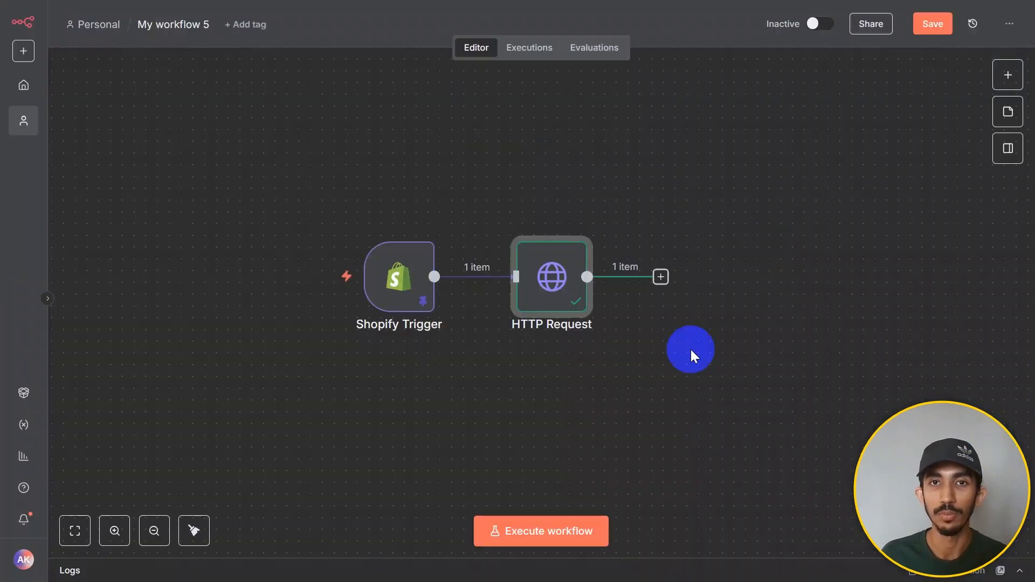
- Add an If node after the HTTP Request node
{"action": "left_click_drag", "start_coordinate": [638, 407], "coordinate": [486, 406]}
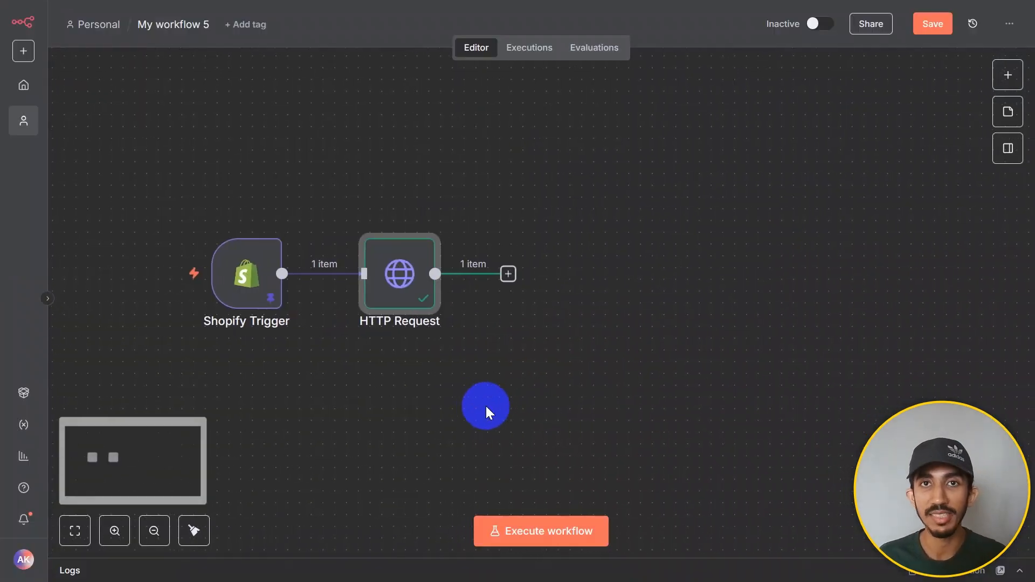
{"action": "left_click", "coordinate": [508, 274]}
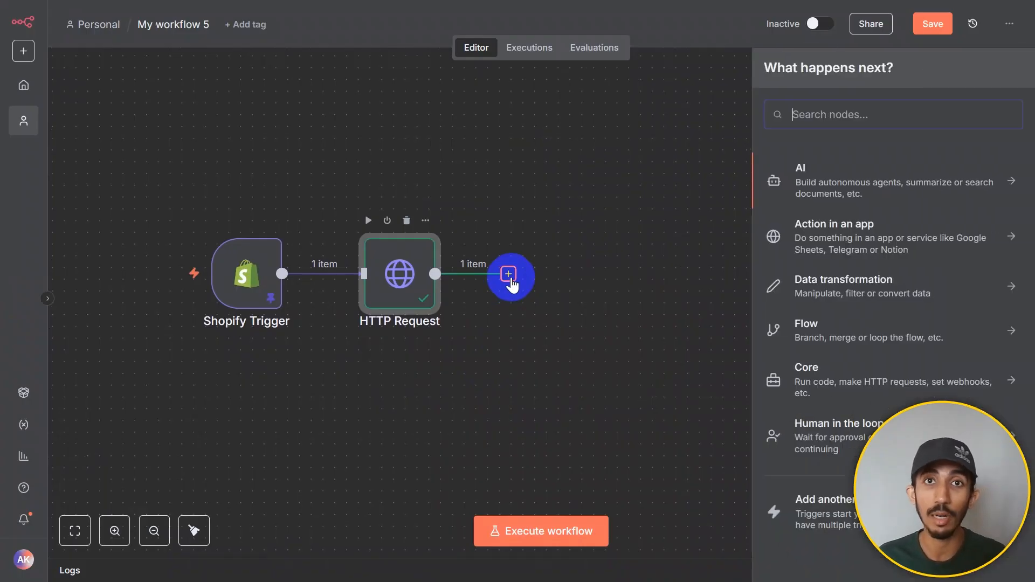
{"action": "left_click", "coordinate": [832, 120]}
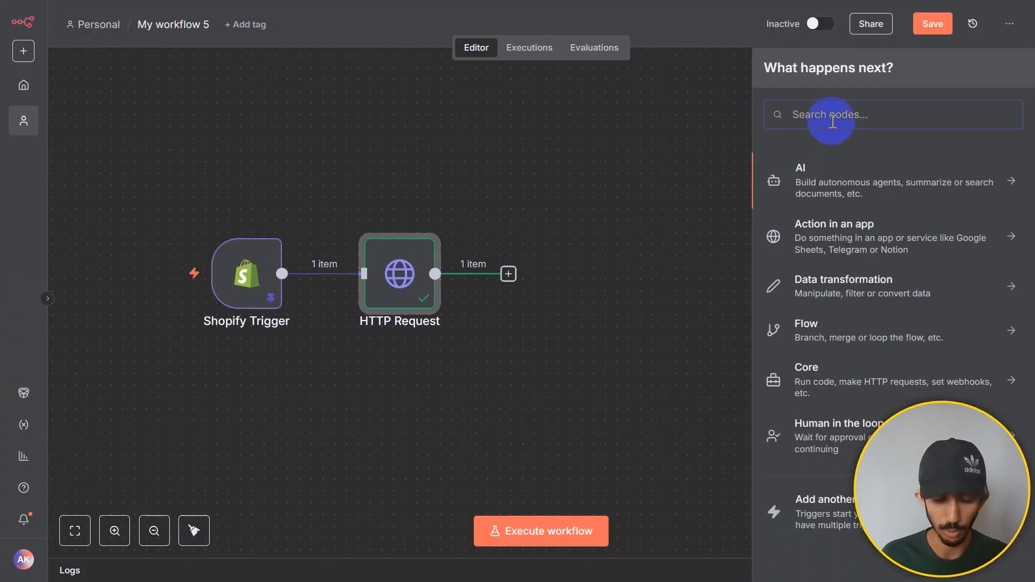
{"action": "type", "text": "if"}
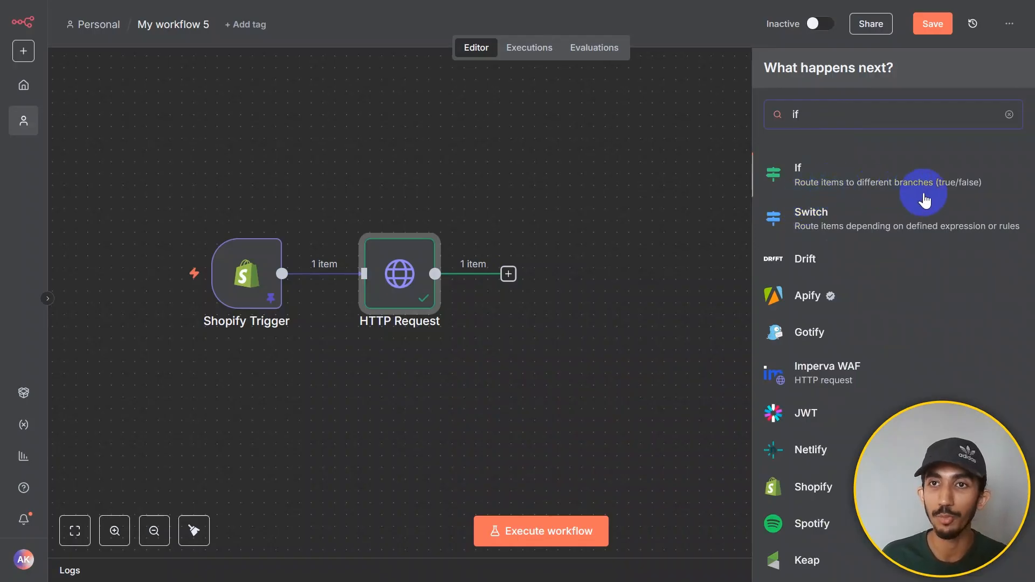
{"action": "left_click", "coordinate": [828, 175]}
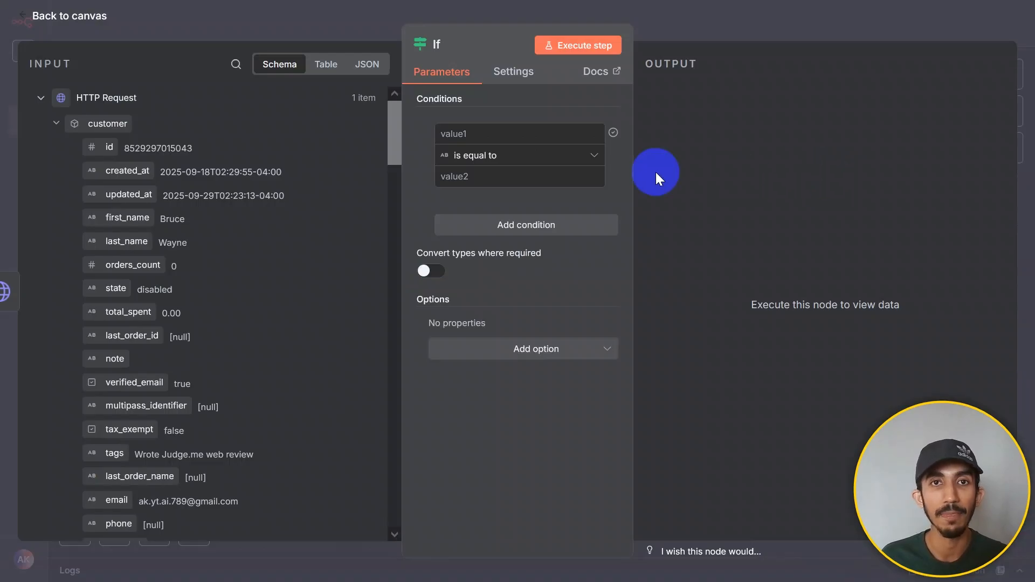
- Set the condition's first value to {{ Number($('HTTP Request').item.json.customer.total_spent) }} and search the input fields for total_spent in the expression editor
{"action": "left_click", "coordinate": [506, 133]}
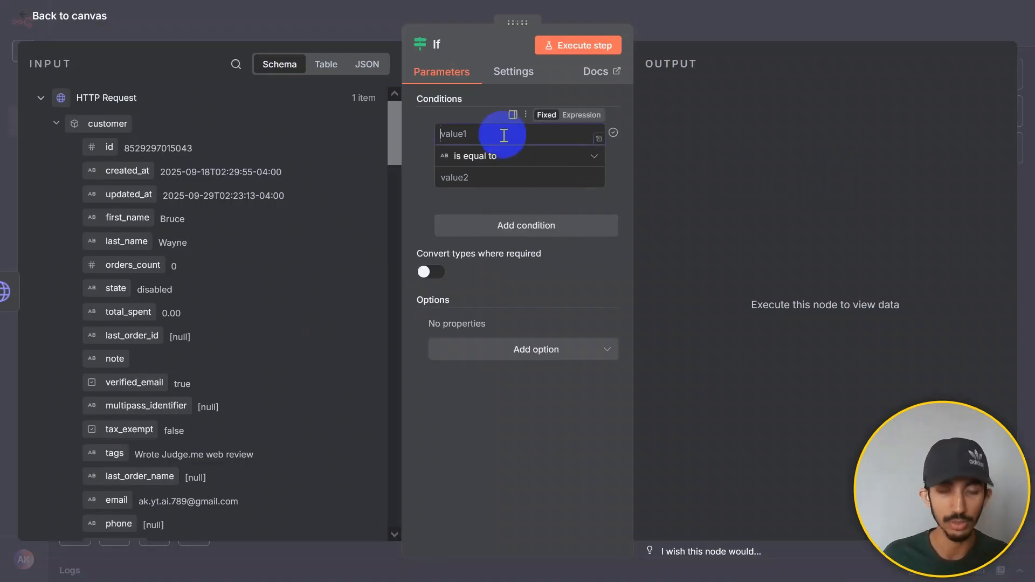
{"action": "type", "text": "{{ Number($('HTTP Request').item.json.customer.total_spent) }}"}
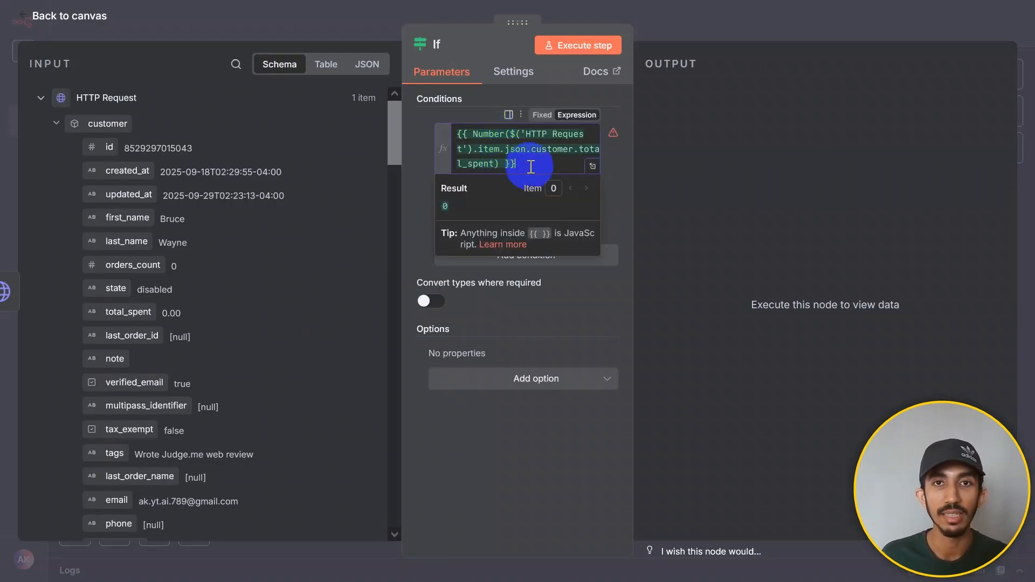
{"action": "left_click", "coordinate": [593, 165]}
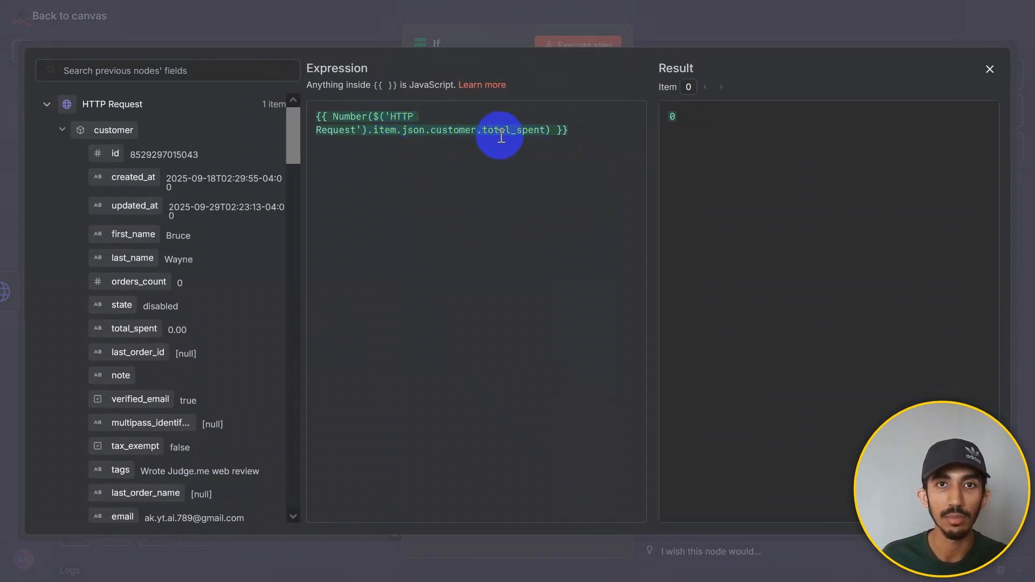
{"action": "left_click_drag", "start_coordinate": [430, 132], "coordinate": [538, 133]}
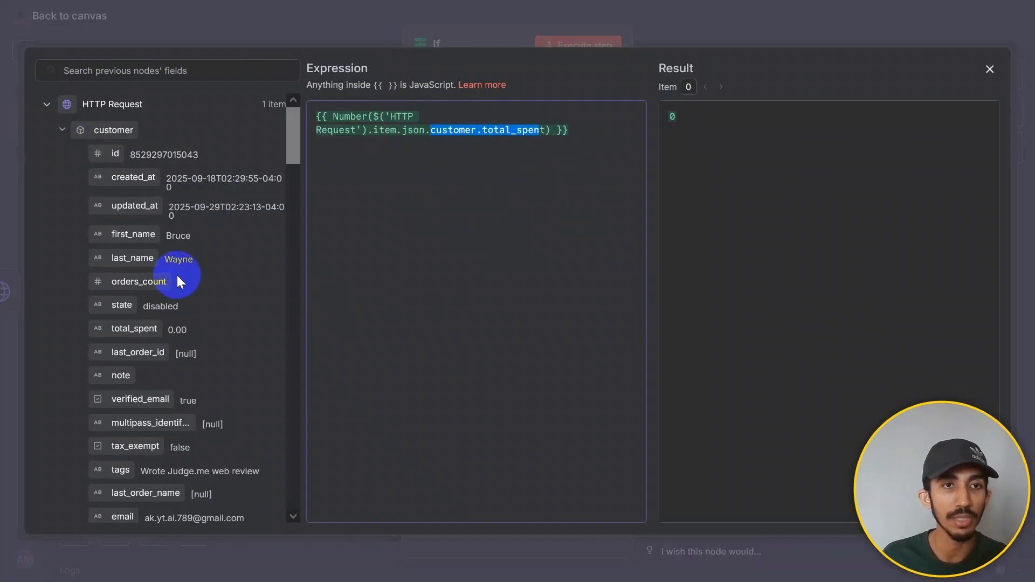
{"action": "left_click", "coordinate": [181, 84]}
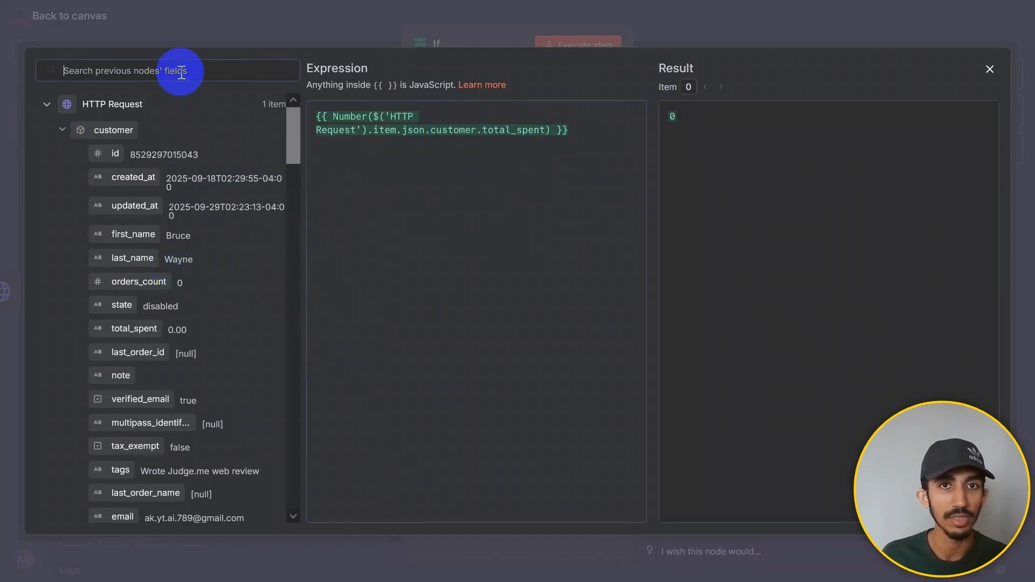
{"action": "type", "text": "total_spent"}
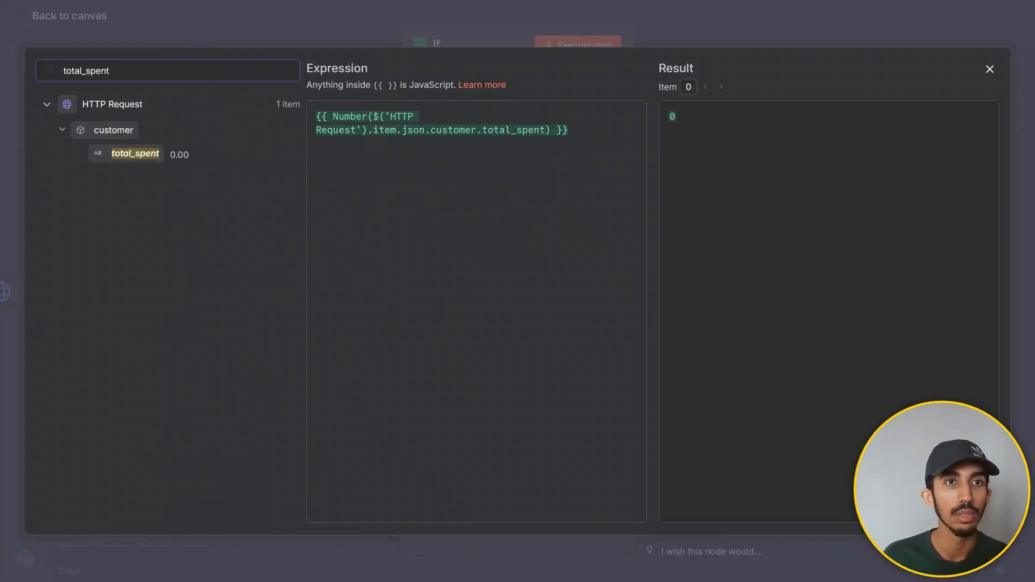
- Review the Number() conversion around total_spent in the condition's first value, and close the expression editor
{"action": "mouse_move", "coordinate": [158, 155]}
{"action": "left_mouse_down"}
{"action": "mouse_move", "coordinate": [124, 142]}
{"action": "mouse_move", "coordinate": [150, 172]}
{"action": "left_mouse_up"}
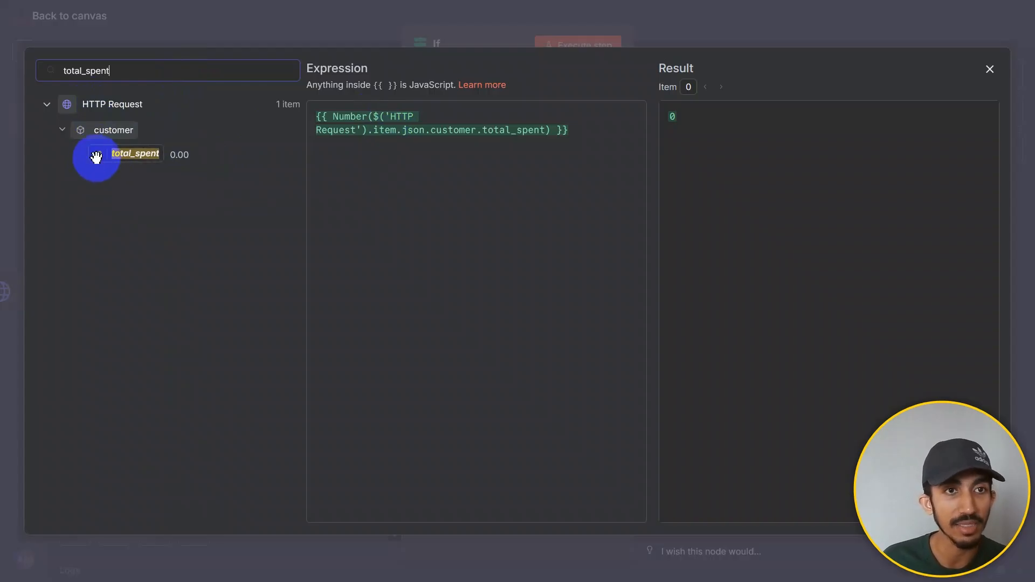
{"action": "key", "text": "Escape"}
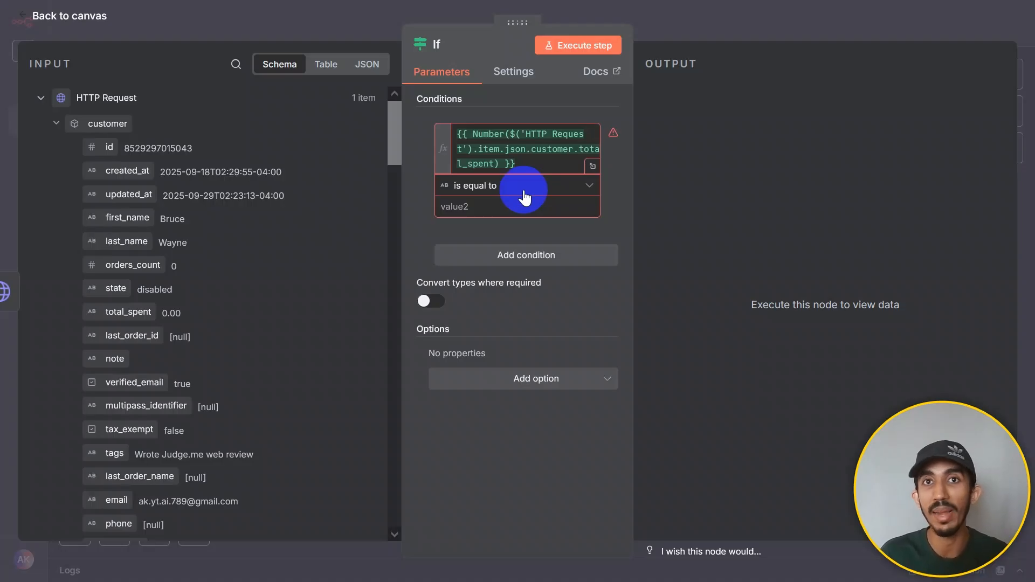
{"action": "left_click", "coordinate": [592, 166]}
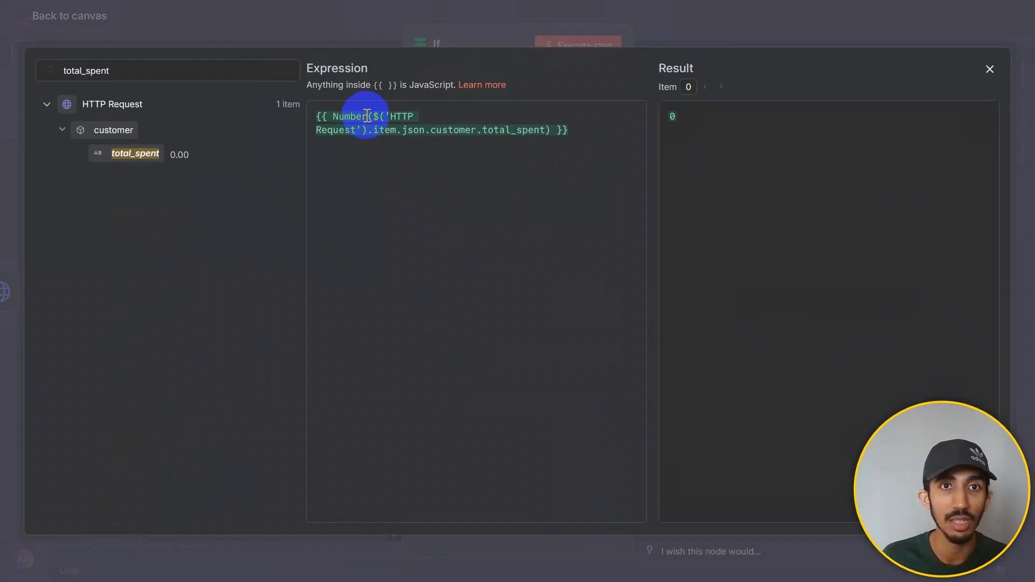
{"action": "left_click_drag", "start_coordinate": [366, 116], "coordinate": [335, 119]}
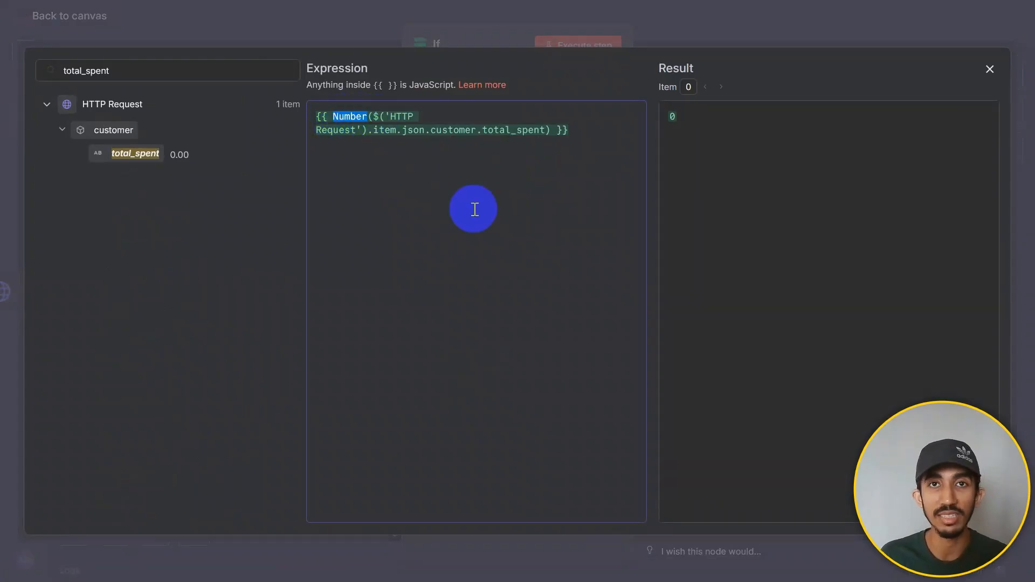
{"action": "left_click", "coordinate": [630, 141]}
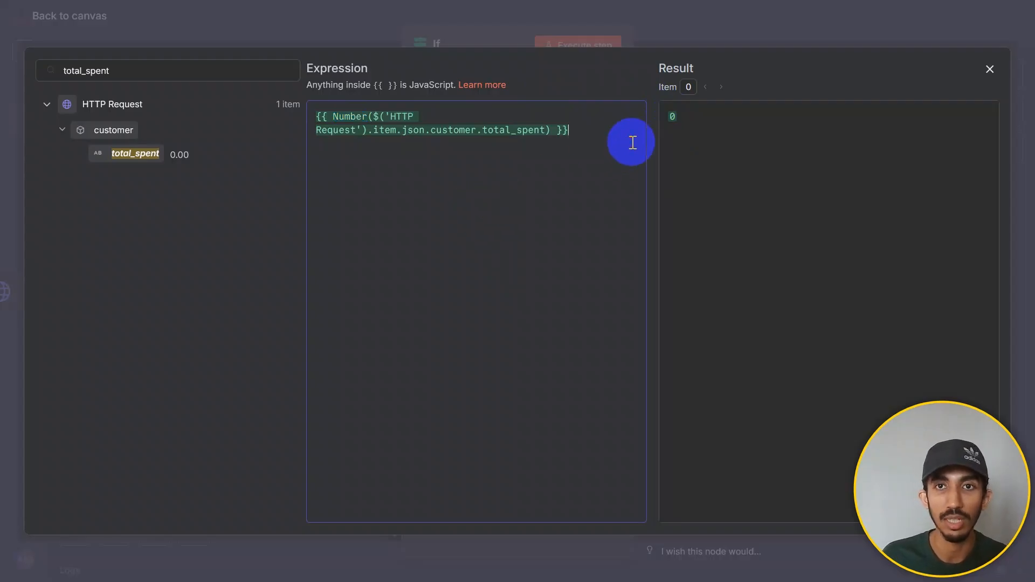
{"action": "left_click", "coordinate": [991, 70]}
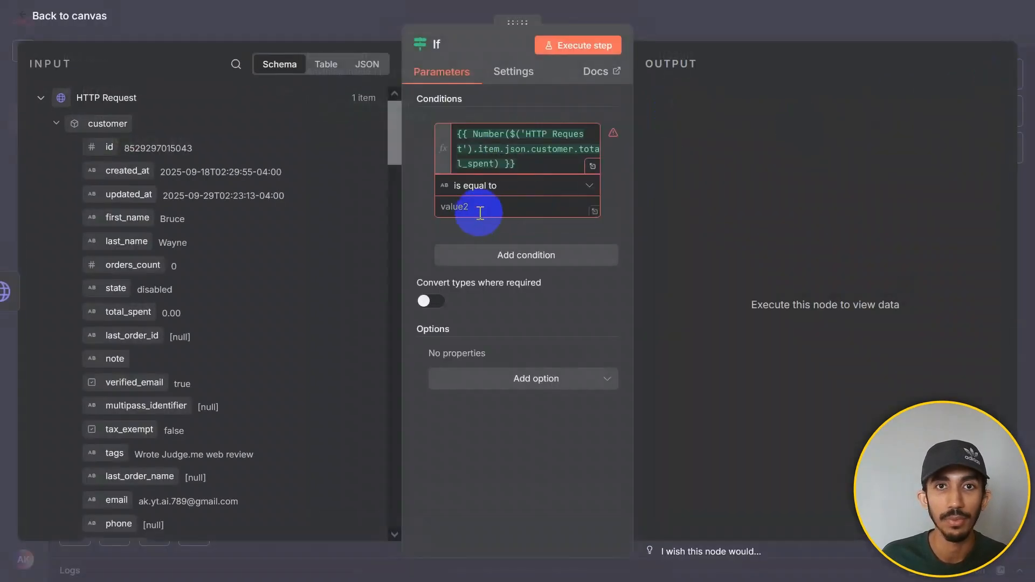
- Set the condition's comparison to the number operator "is greater than or equal to" with the value 500, and check the first value's result
{"action": "left_click", "coordinate": [493, 186]}
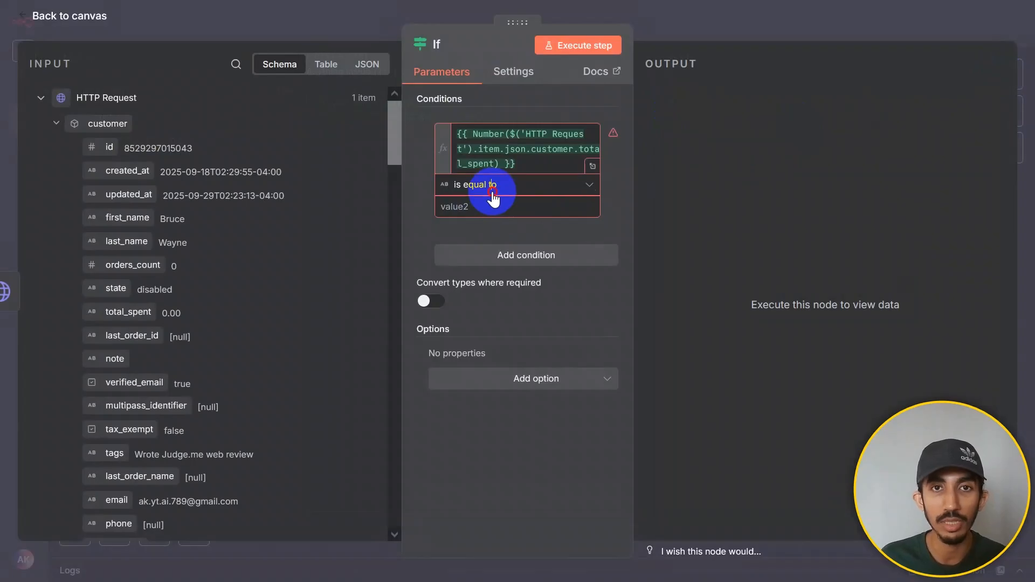
{"action": "mouse_move", "coordinate": [495, 255]}
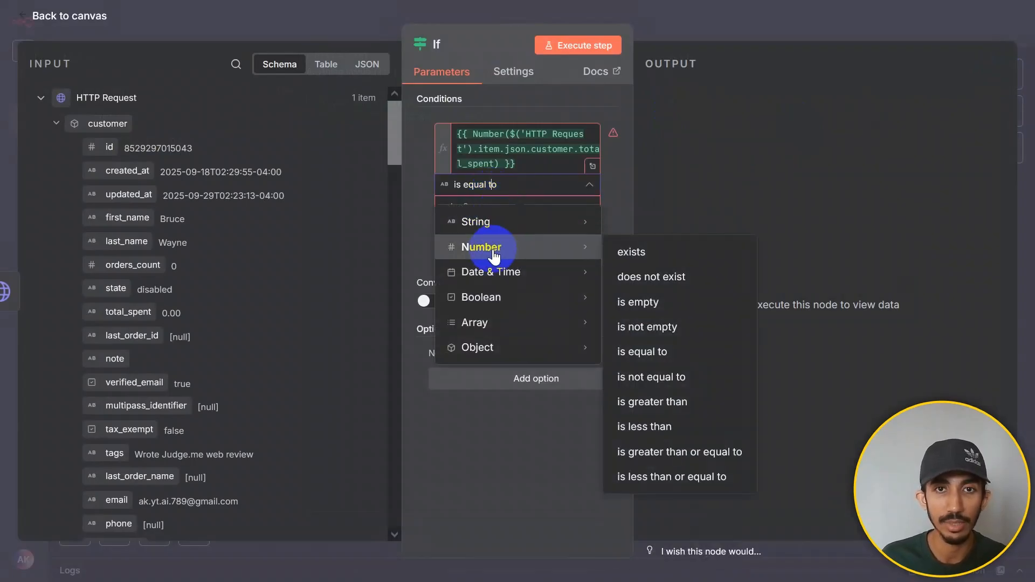
{"action": "left_click", "coordinate": [660, 402]}
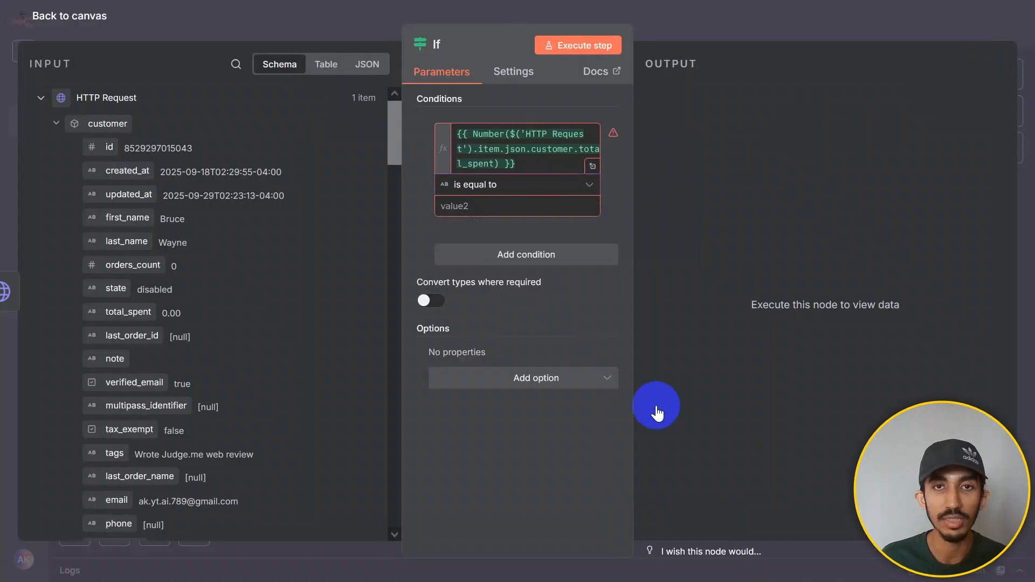
{"action": "left_click", "coordinate": [577, 188]}
{"action": "mouse_move", "coordinate": [578, 264]}
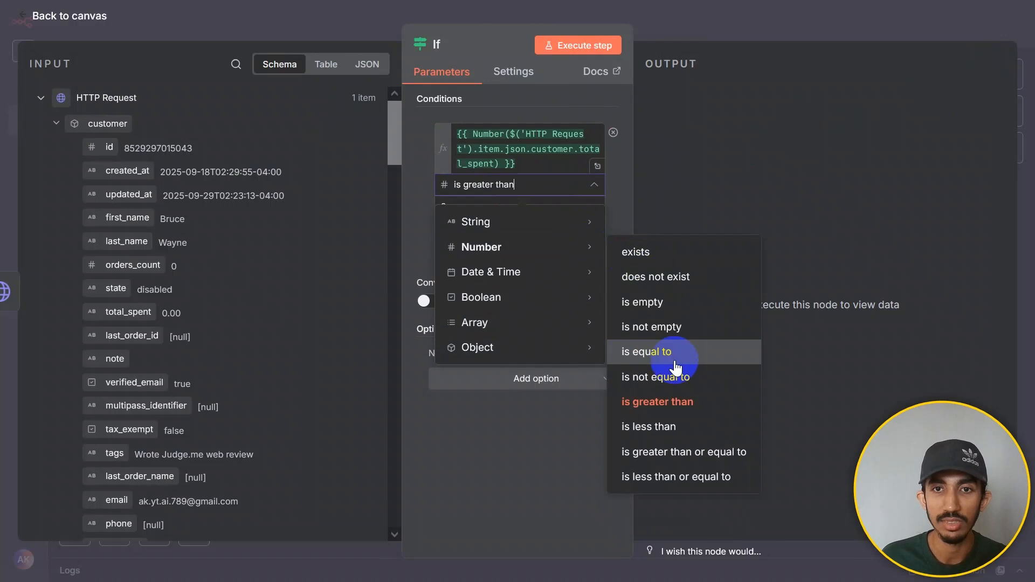
{"action": "left_click", "coordinate": [681, 452]}
{"action": "left_click_drag", "start_coordinate": [512, 207], "coordinate": [420, 196]}
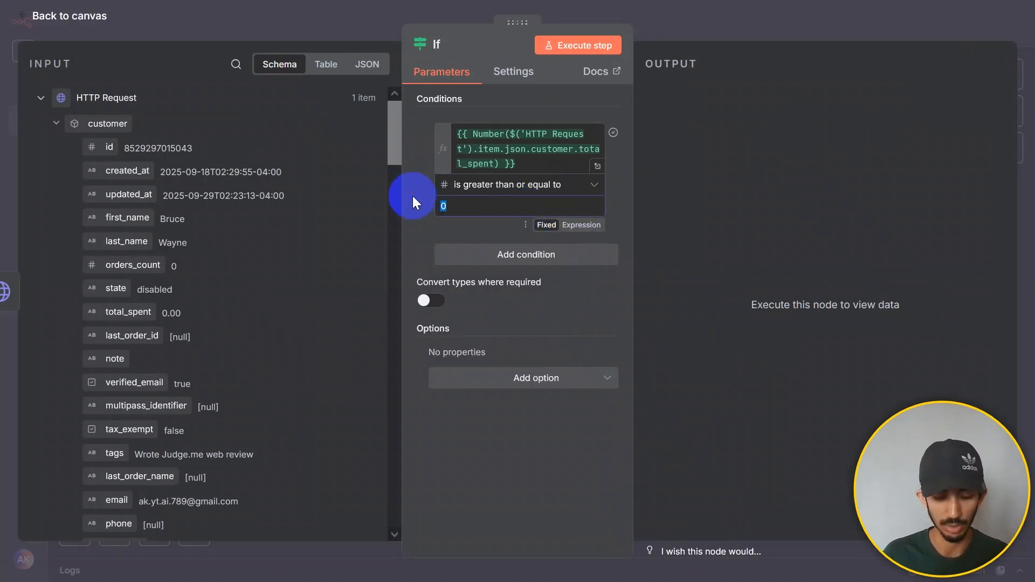
{"action": "type", "text": "500"}
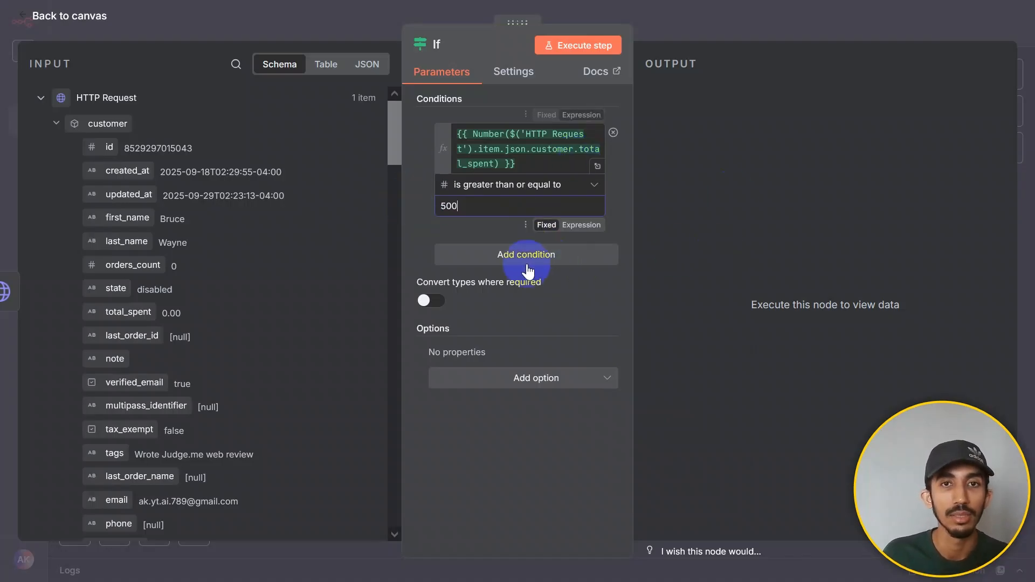
{"action": "left_click", "coordinate": [543, 162]}
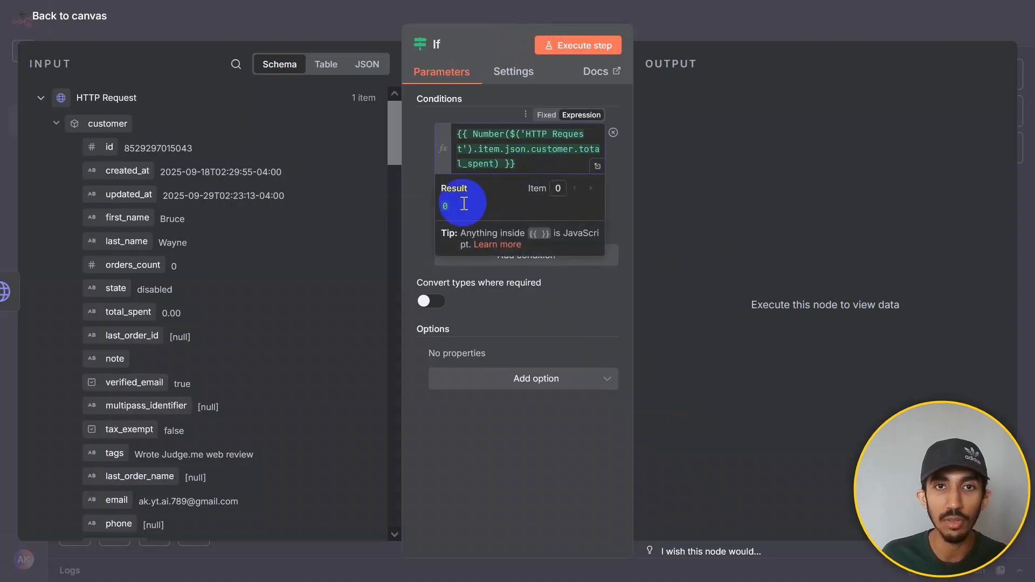
{"action": "left_click", "coordinate": [413, 213]}
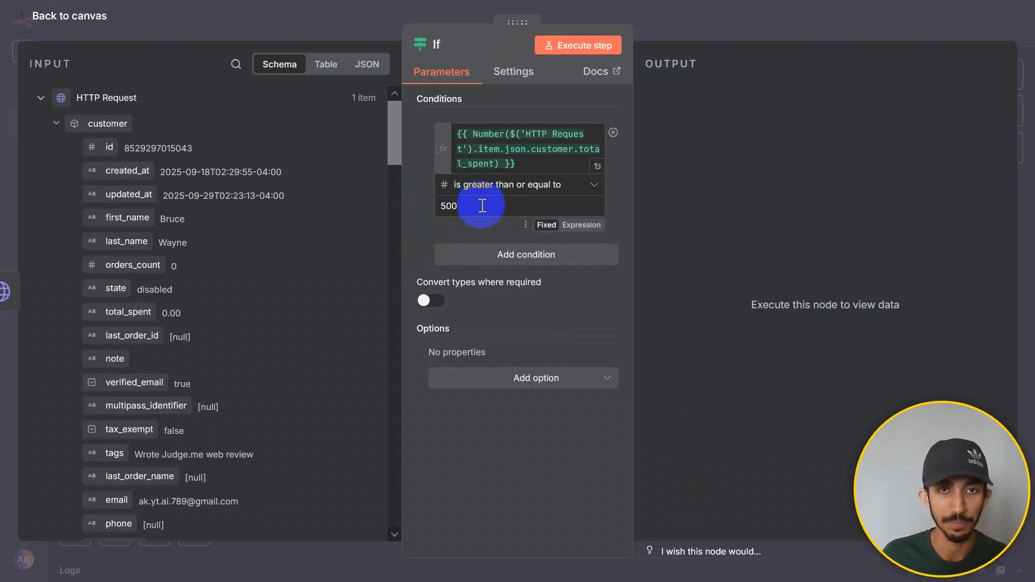
- Execute the If node, inspect its True and False branch outputs, and return to the canvas
{"action": "left_click", "coordinate": [562, 54]}
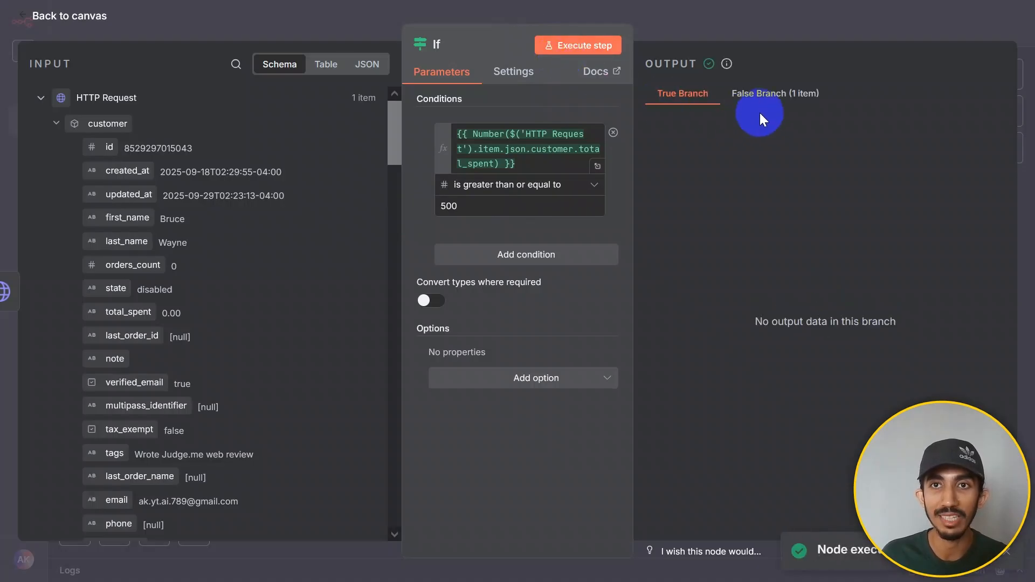
{"action": "left_click", "coordinate": [773, 97]}
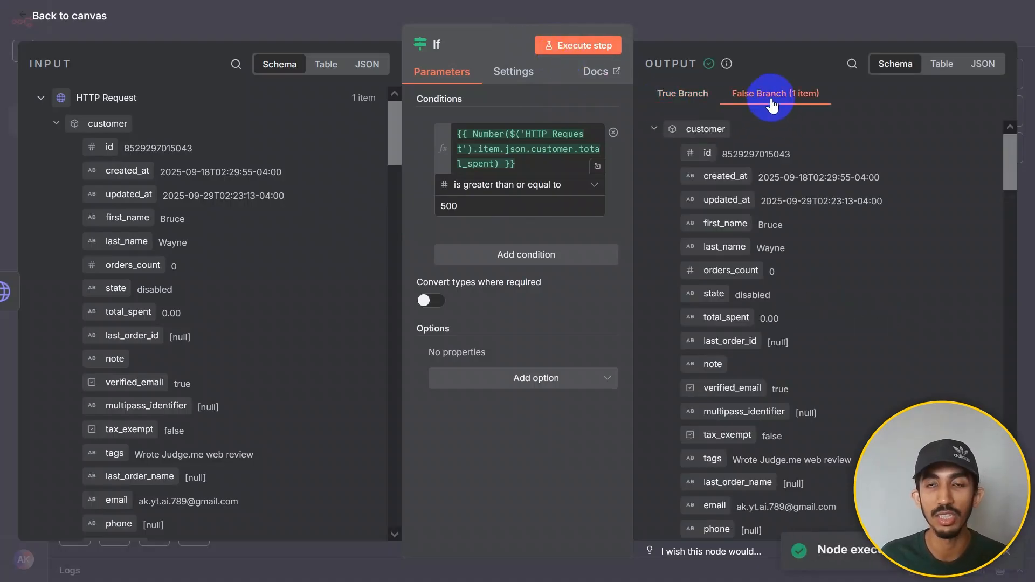
{"action": "left_click", "coordinate": [683, 95]}
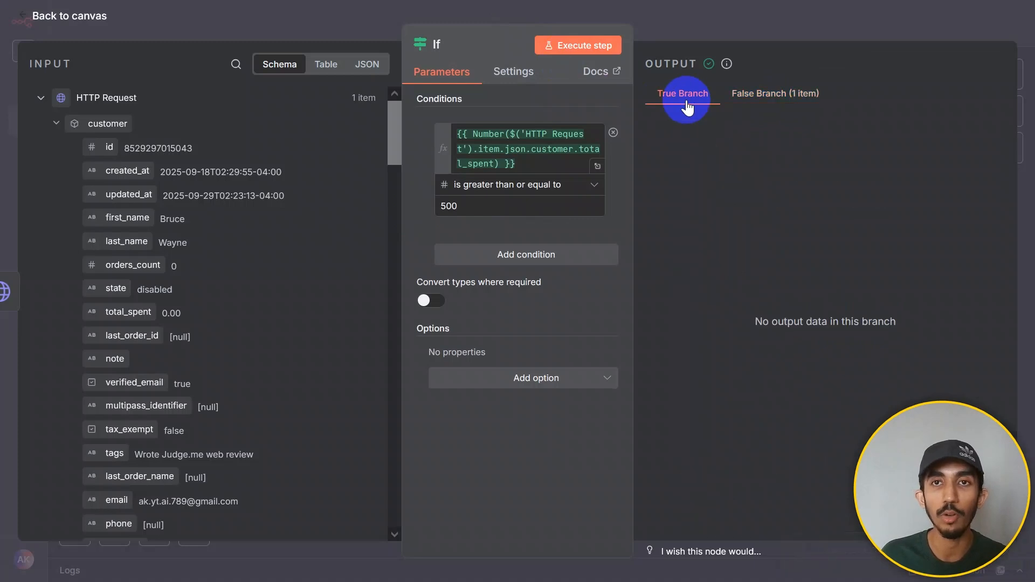
{"action": "left_click", "coordinate": [769, 102]}
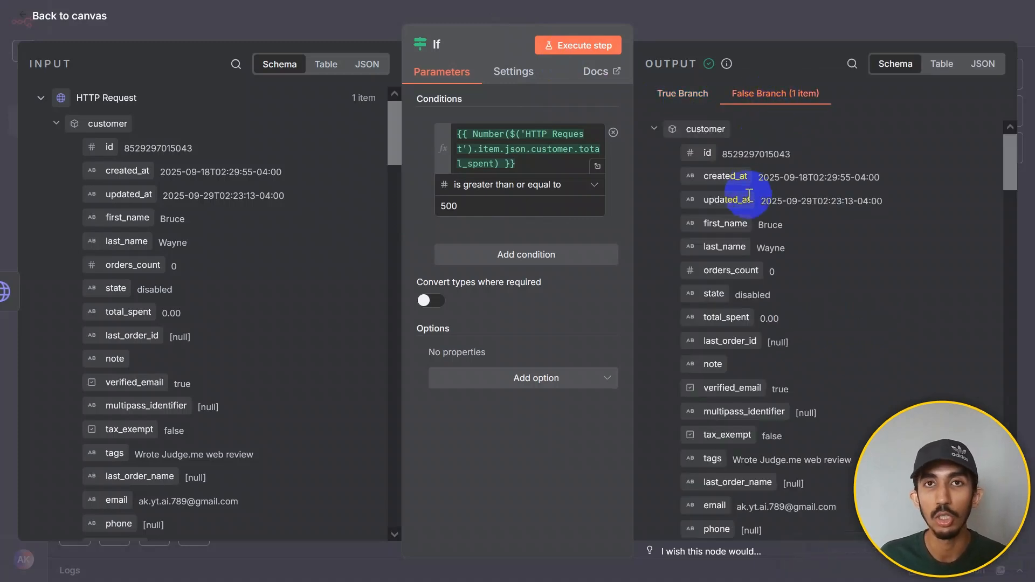
{"action": "left_click", "coordinate": [881, 28]}
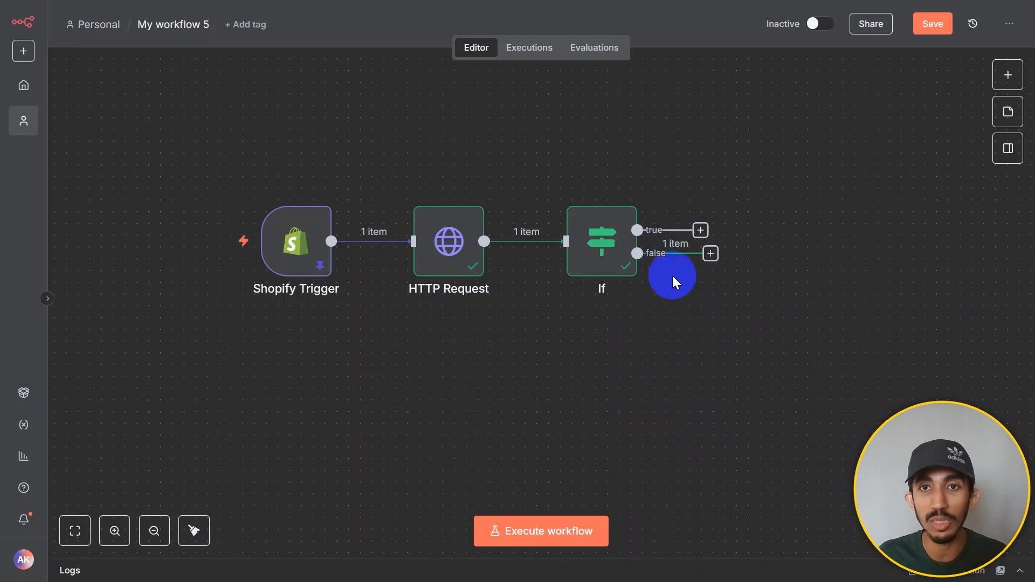
- Add an HTTP Request node to the If node's false branch
{"action": "left_click", "coordinate": [700, 231]}
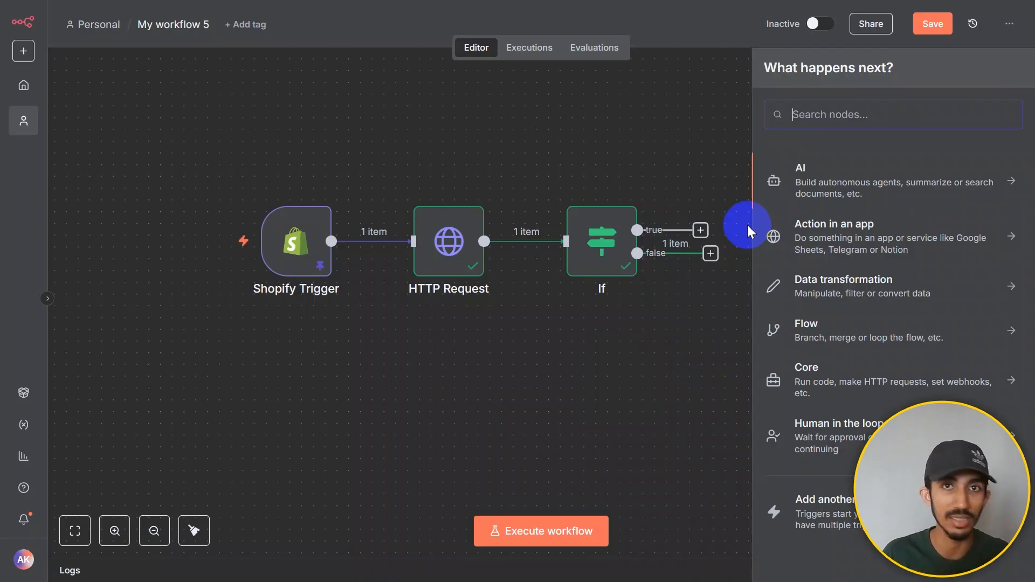
{"action": "left_click", "coordinate": [710, 253]}
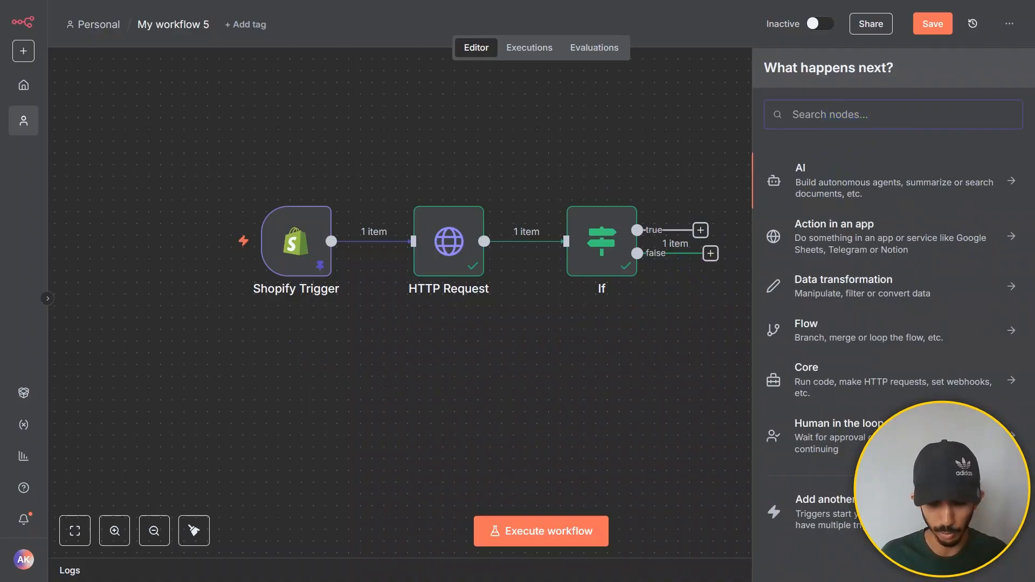
{"action": "type", "text": "http"}
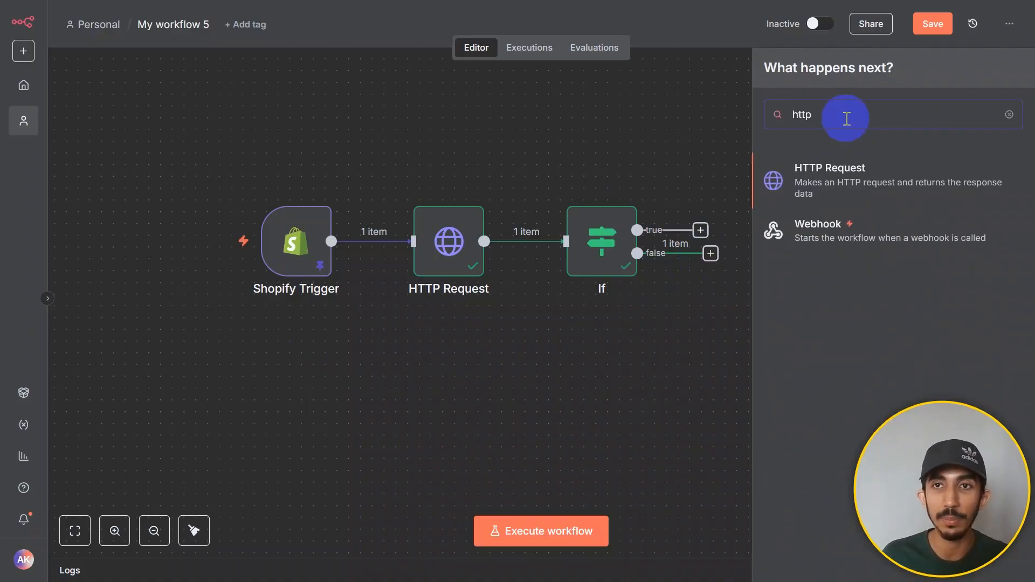
{"action": "left_click", "coordinate": [855, 168]}
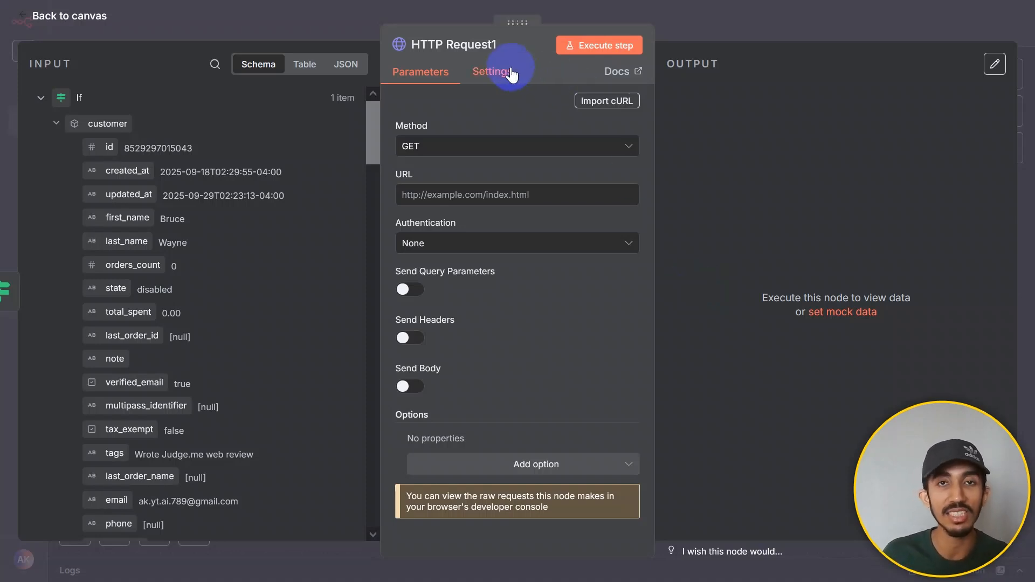
{"action": "left_click", "coordinate": [478, 146]}
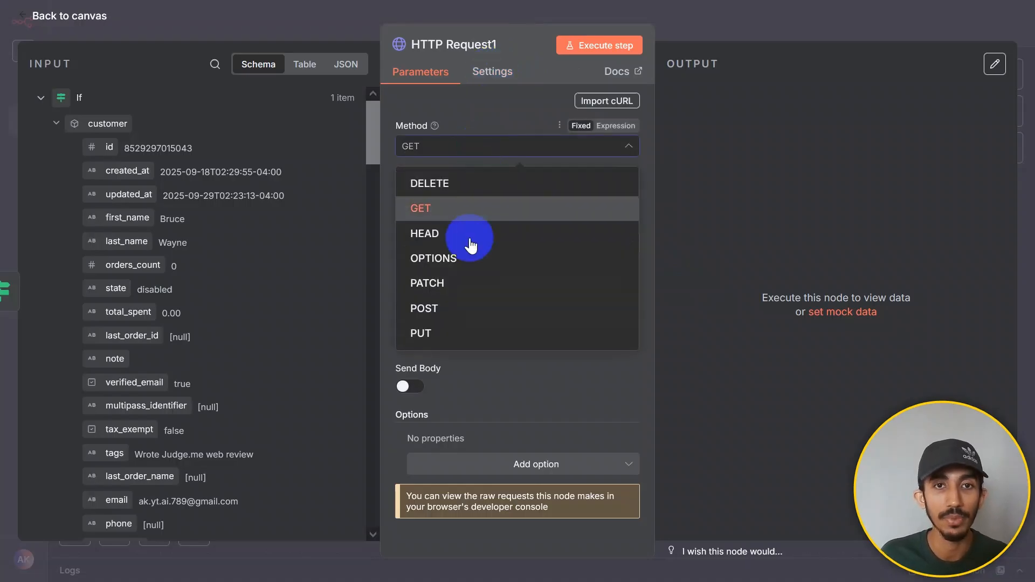
{"action": "left_click", "coordinate": [437, 336]}
{"action": "left_click", "coordinate": [447, 195]}
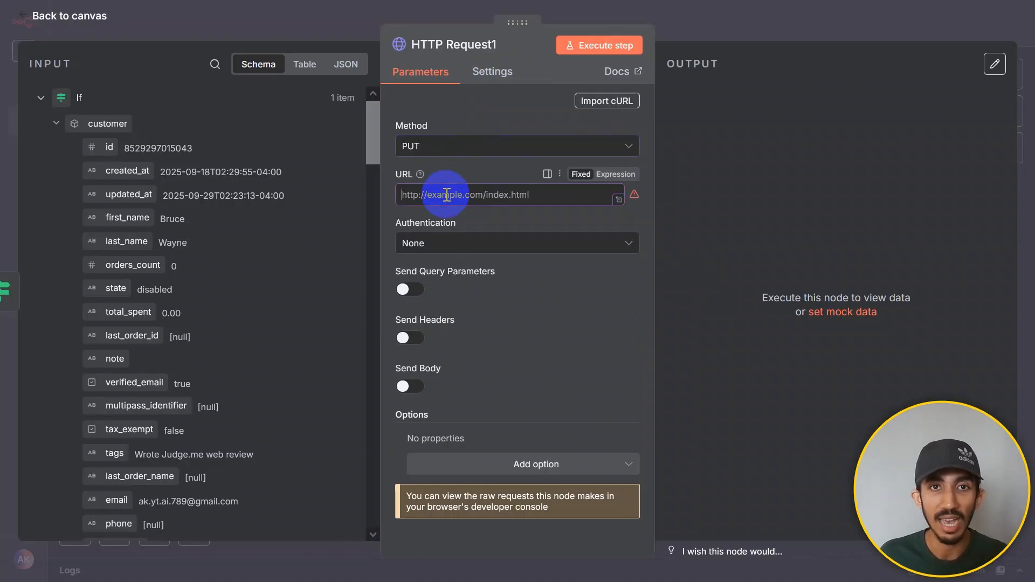
{"action": "type", "text": "https://adnans-mock-store.myshopify.com/admin/api/2023-10/customers/{{ $('Shopify Trigger').item.json.customer.id }}.json"}
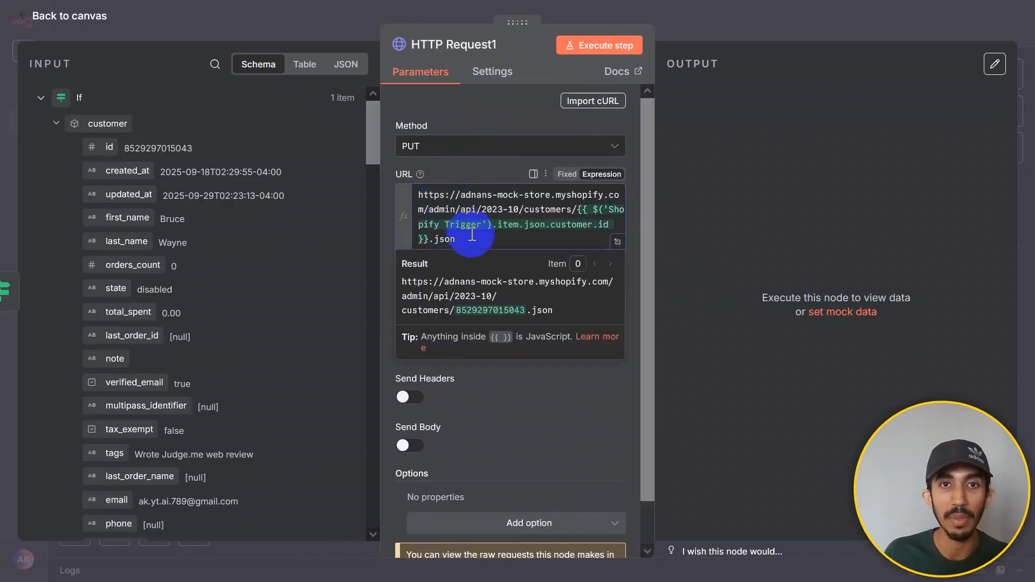
{"action": "left_click", "coordinate": [617, 241]}
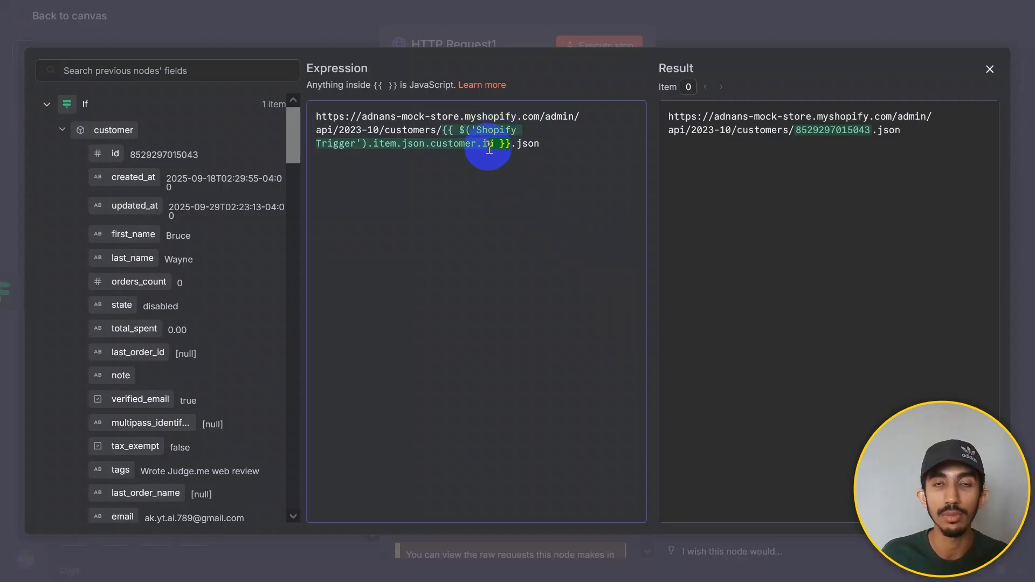
{"action": "left_click_drag", "start_coordinate": [489, 143], "coordinate": [516, 180]}
{"action": "left_click", "coordinate": [517, 181]}
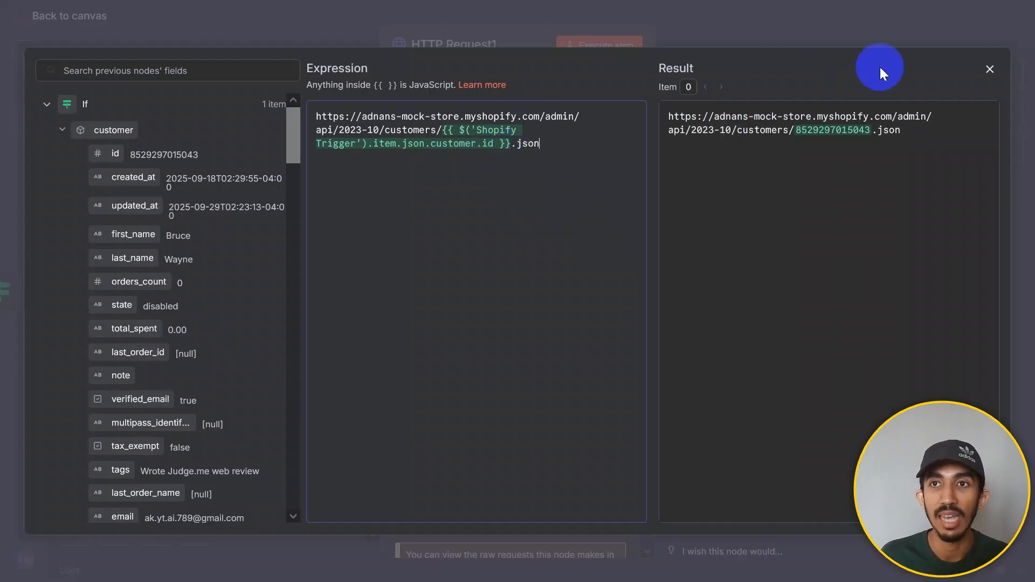
{"action": "left_click", "coordinate": [984, 72]}
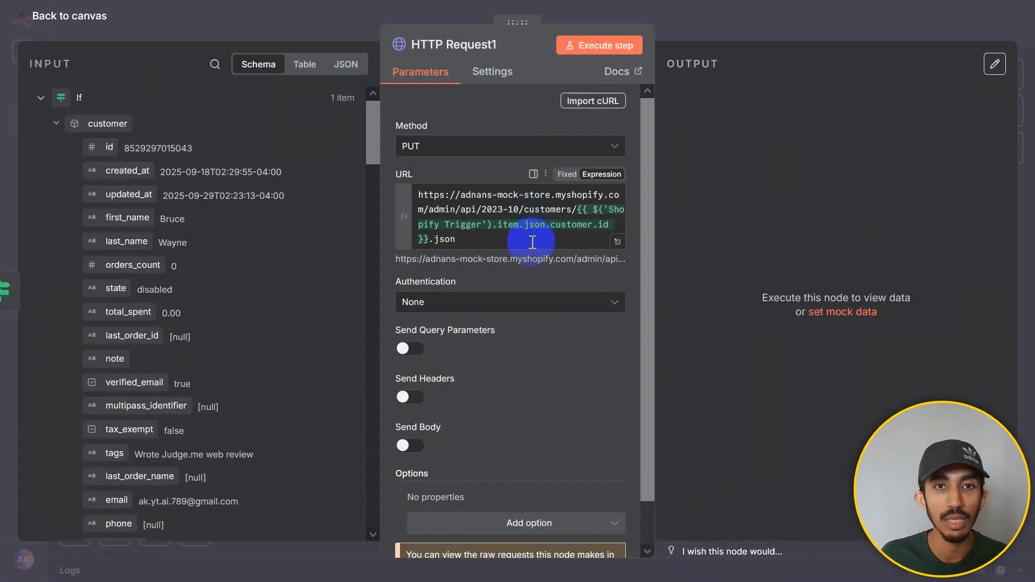
- Set the new HTTP Request node's authentication to Predefined Credential Type with Shopify Access Token API as the credential type
{"action": "left_click", "coordinate": [530, 266]}
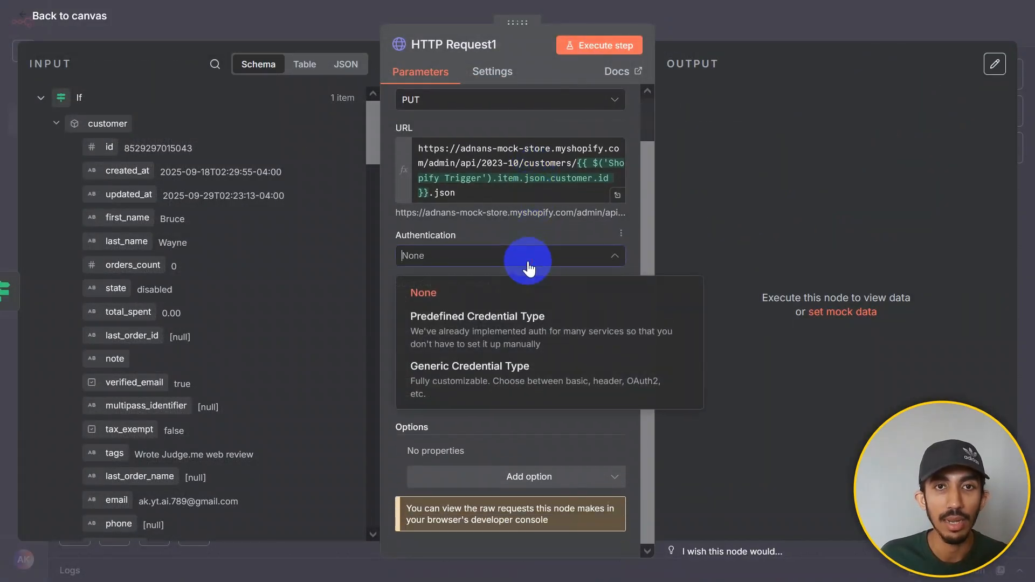
{"action": "left_click", "coordinate": [482, 343]}
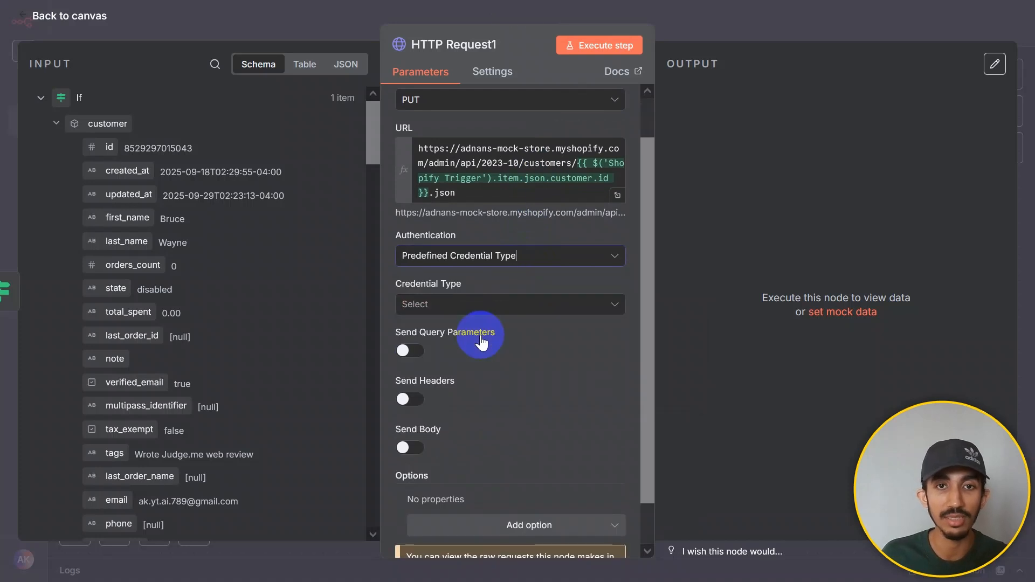
{"action": "left_click", "coordinate": [502, 307]}
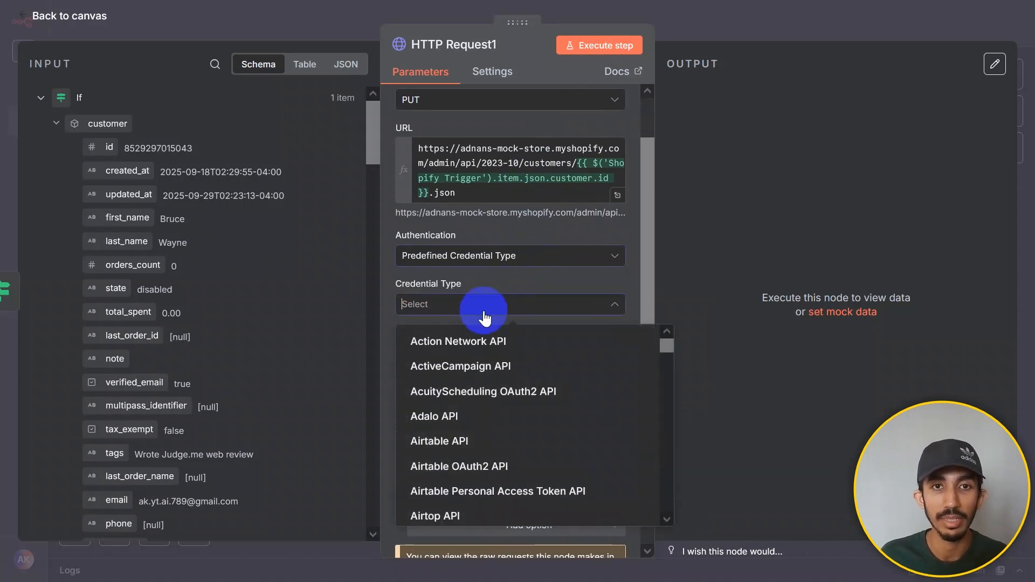
{"action": "type", "text": "shopi"}
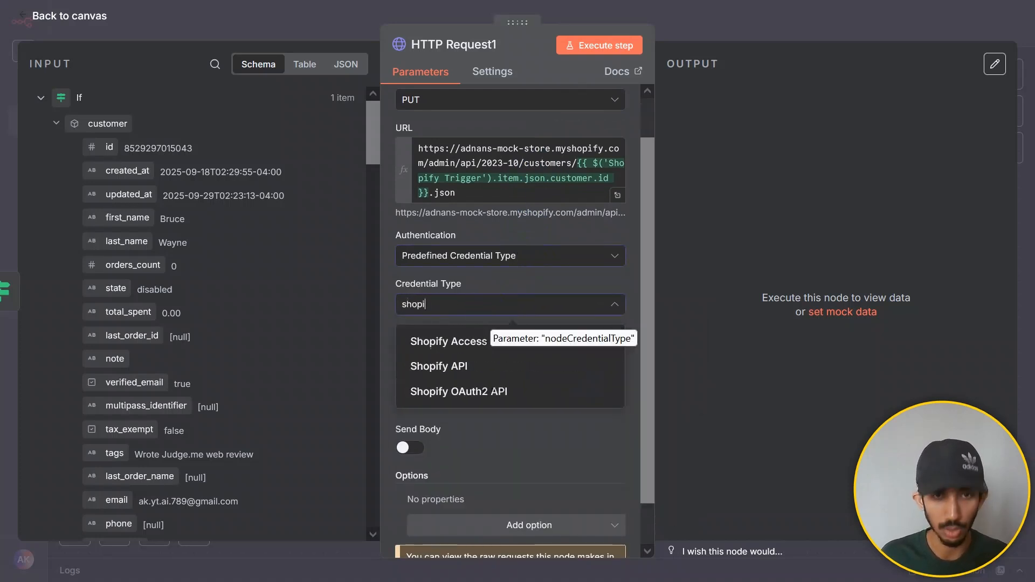
{"action": "left_click", "coordinate": [564, 343]}
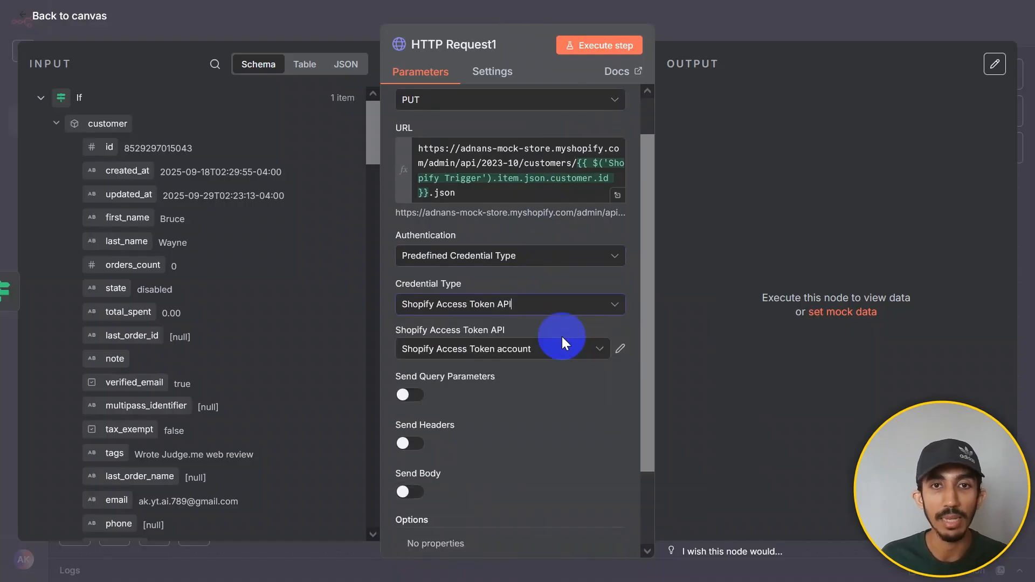
{"action": "scroll", "coordinate": [561, 340], "scroll_direction": "down", "scroll_amount": 3}
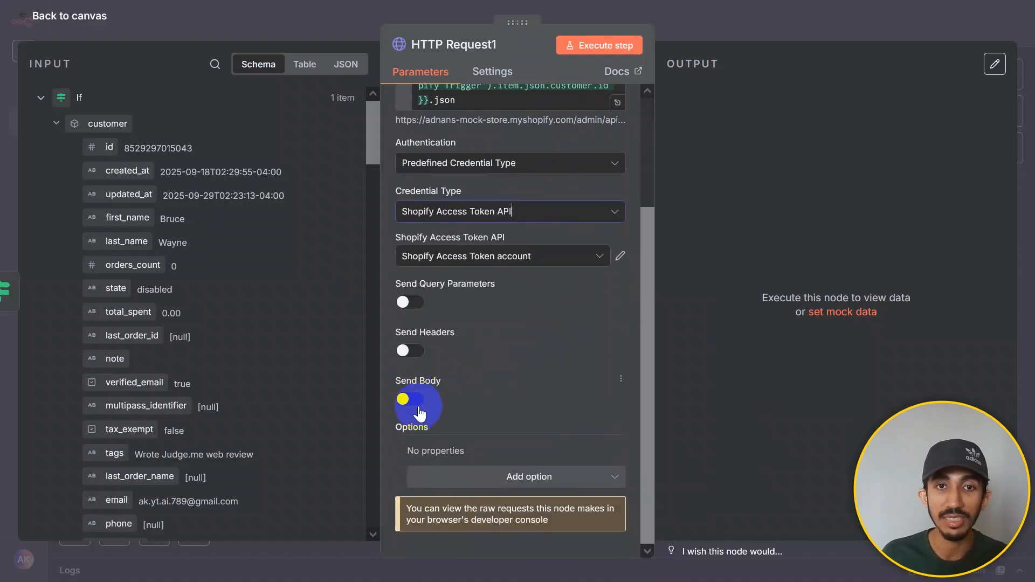
- Enable sending a request body with the JSON content type and specify the body using JSON
{"action": "left_click", "coordinate": [420, 410]}
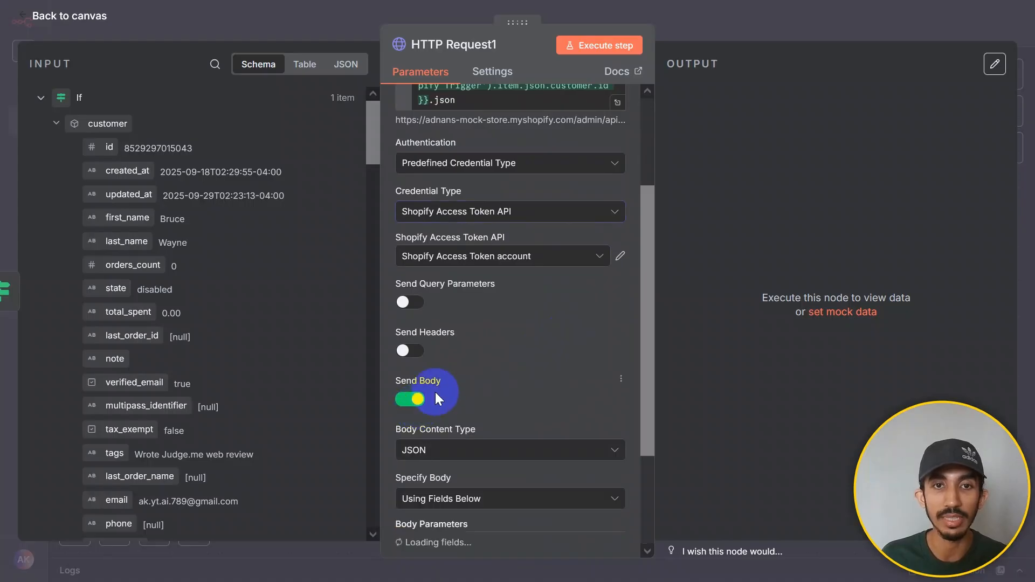
{"action": "scroll", "coordinate": [513, 365], "scroll_direction": "down", "scroll_amount": 3}
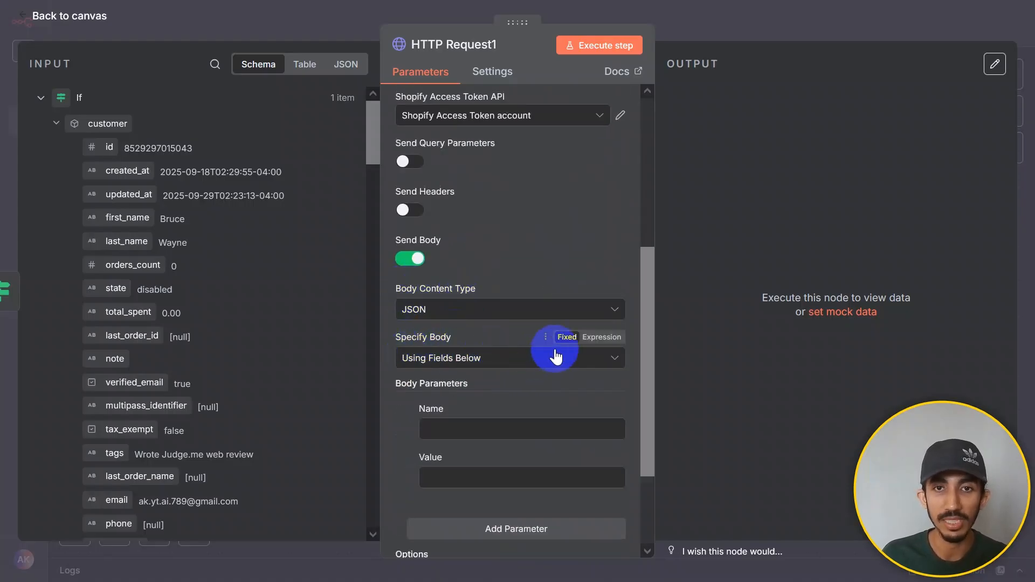
{"action": "left_click", "coordinate": [475, 365]}
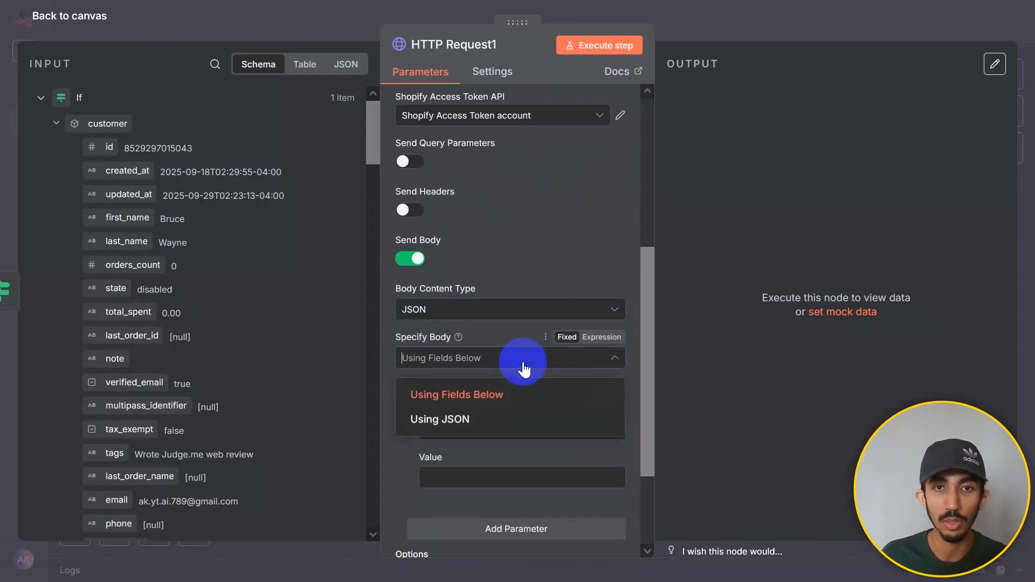
{"action": "left_click", "coordinate": [450, 432]}
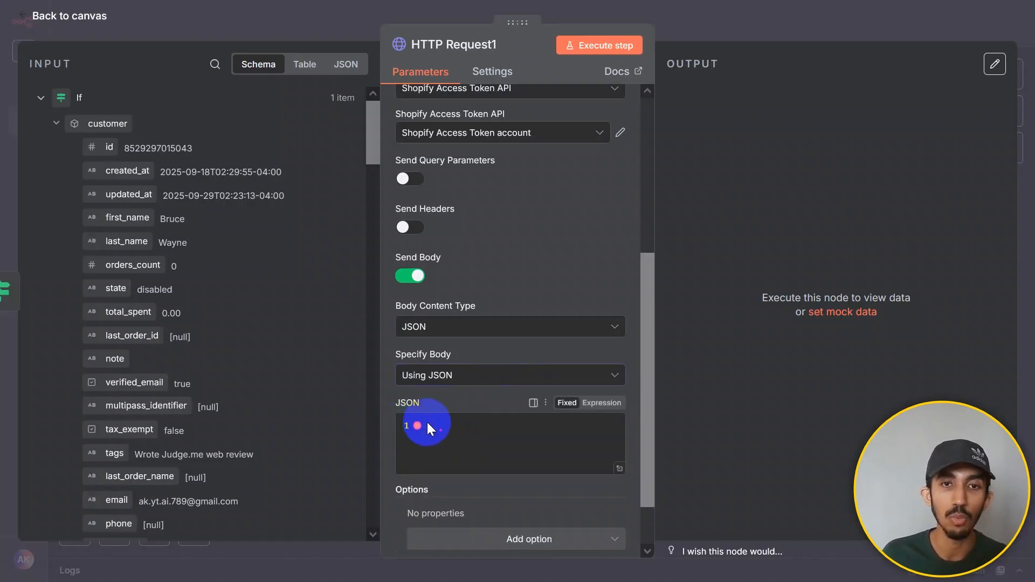
- Enter a JSON body expression with customer id from Shopify Trigger and tags from HTTP Request's customer.tags plus ', VIP', or 'VIP' if empty, and review it
{"action": "left_click", "coordinate": [600, 402]}
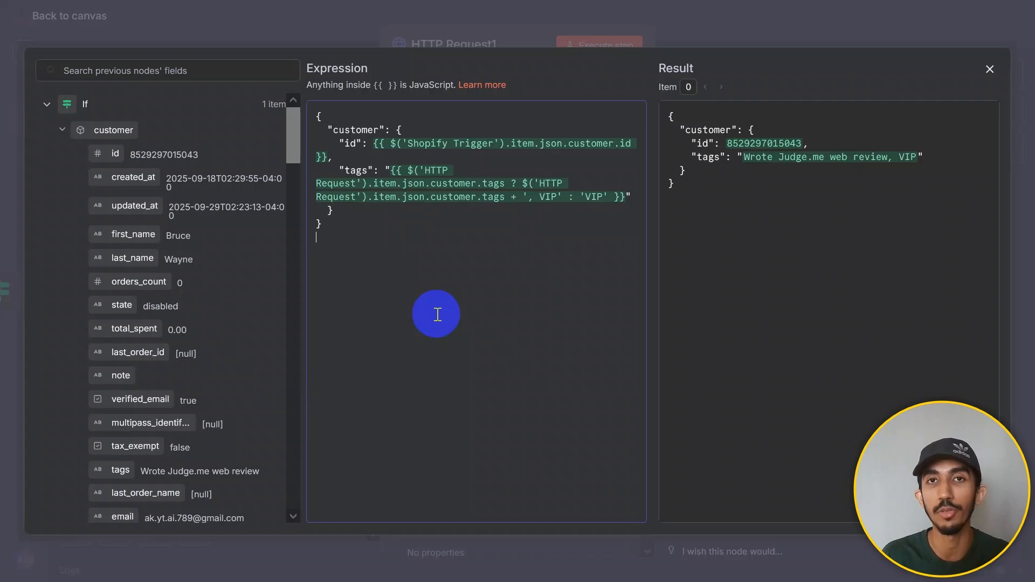
{"action": "left_click_drag", "start_coordinate": [334, 130], "coordinate": [370, 170]}
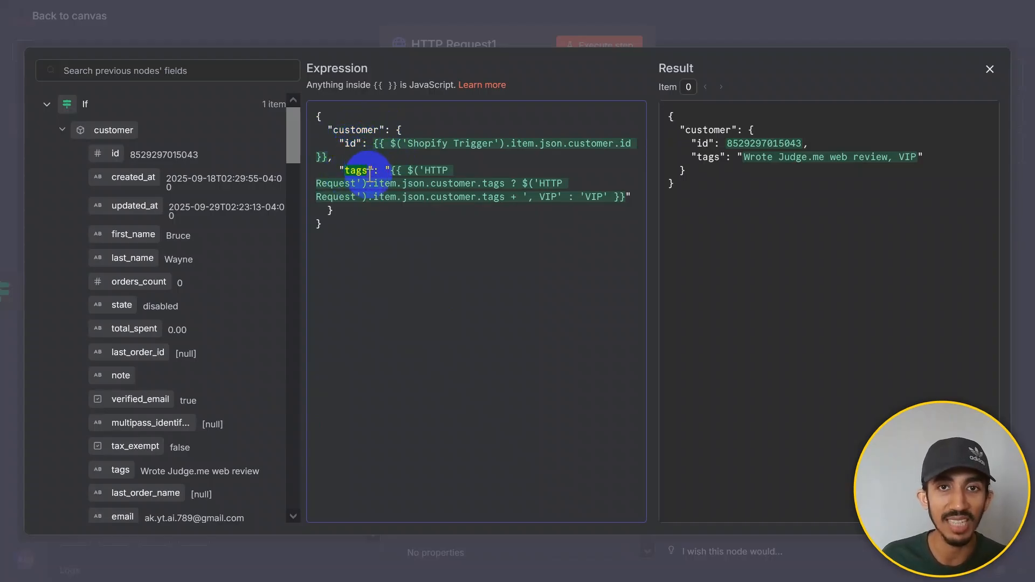
{"action": "left_click_drag", "start_coordinate": [522, 197], "coordinate": [510, 198]}
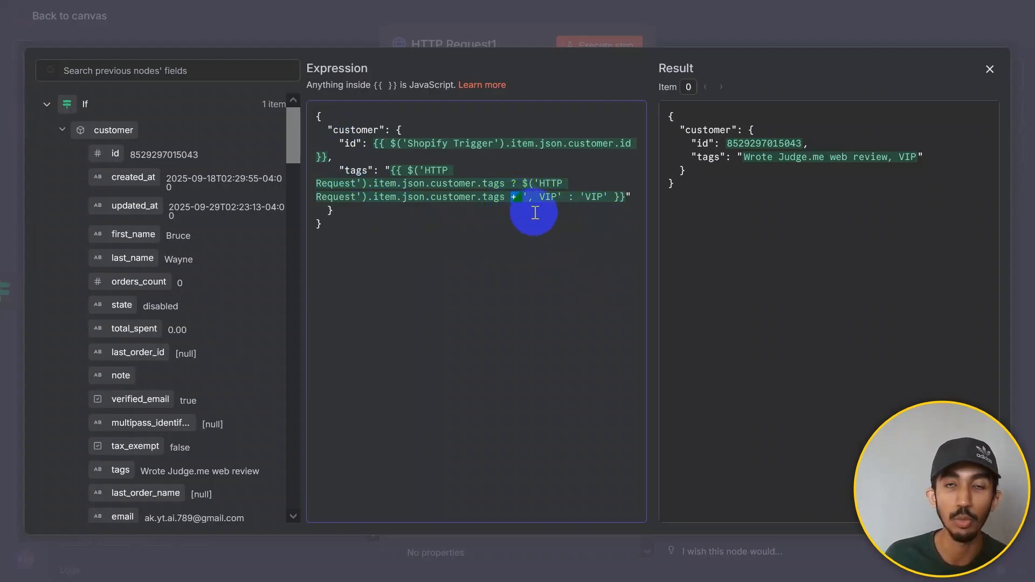
{"action": "left_click", "coordinate": [690, 261]}
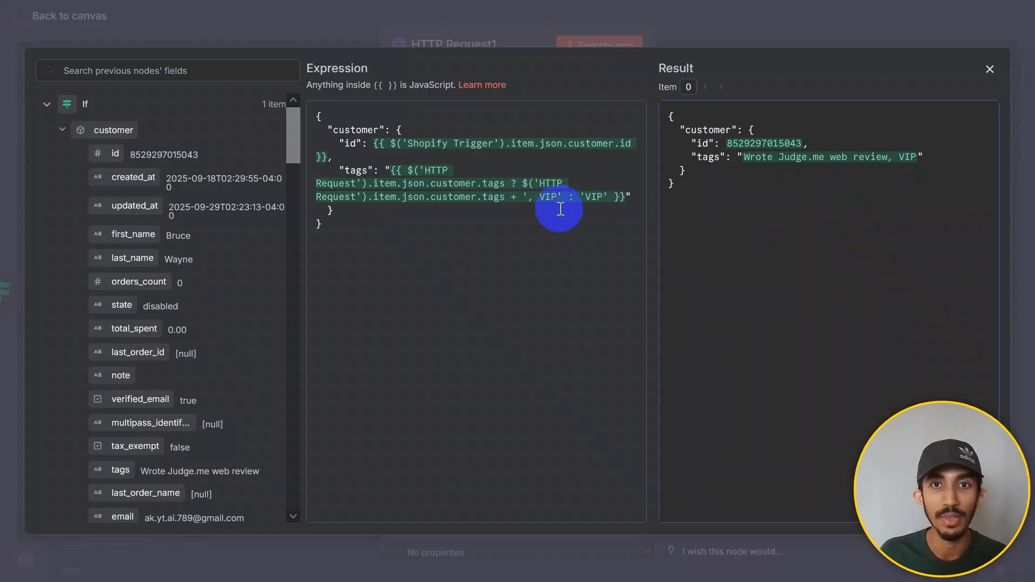
{"action": "left_click_drag", "start_coordinate": [588, 196], "coordinate": [603, 196]}
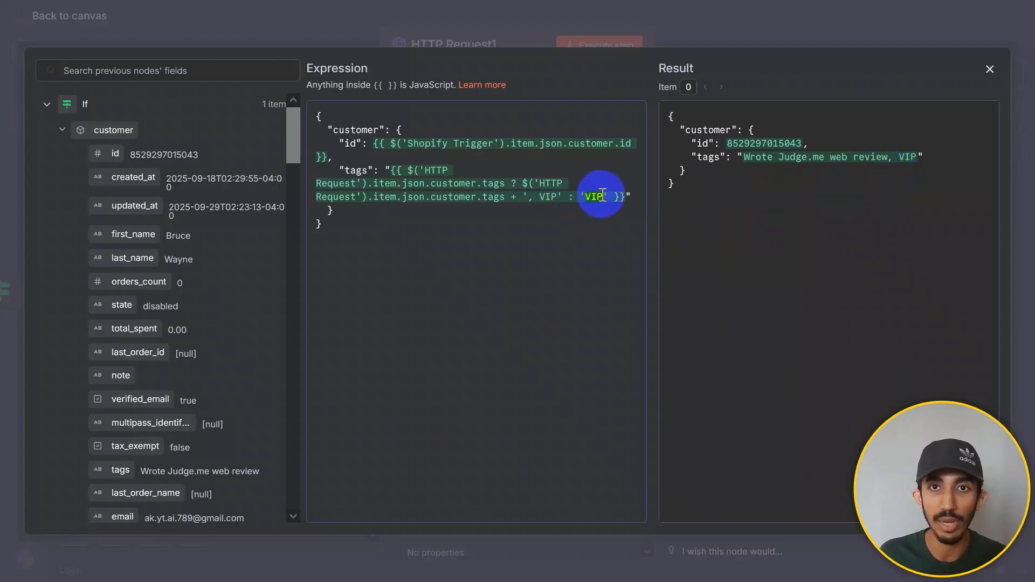
{"action": "left_click", "coordinate": [982, 69]}
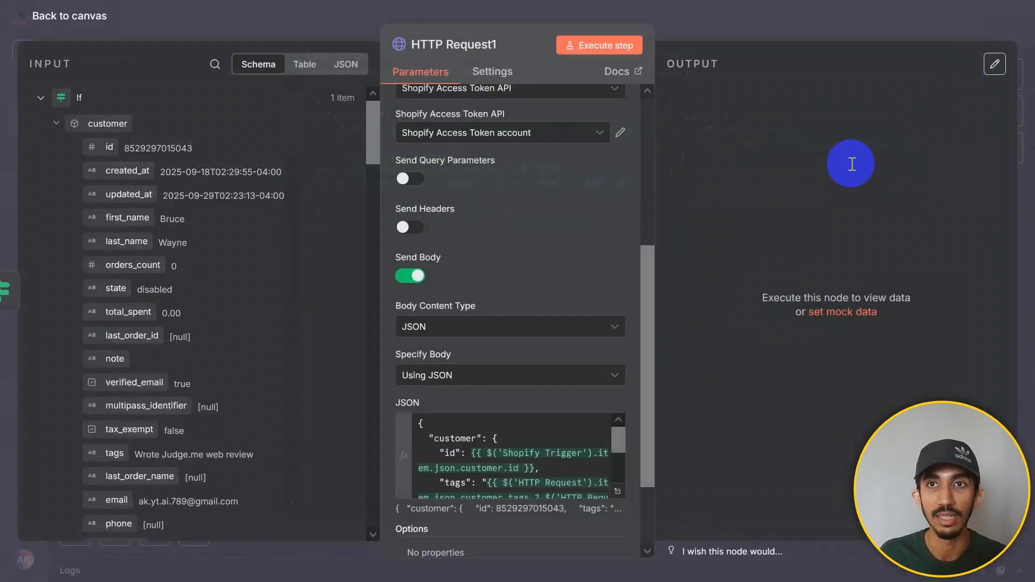
- Execute the HTTP Request1 node and inspect the returned customer data
{"action": "left_click", "coordinate": [598, 48]}
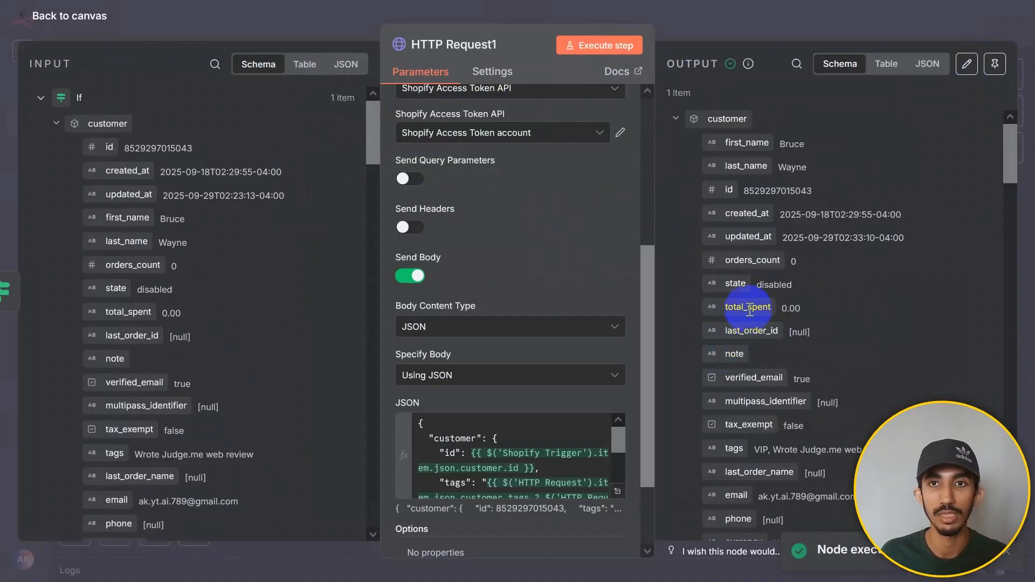
{"action": "scroll", "coordinate": [752, 306], "scroll_direction": "down", "scroll_amount": 1}
{"action": "scroll", "coordinate": [752, 305], "scroll_direction": "up", "scroll_amount": 1}
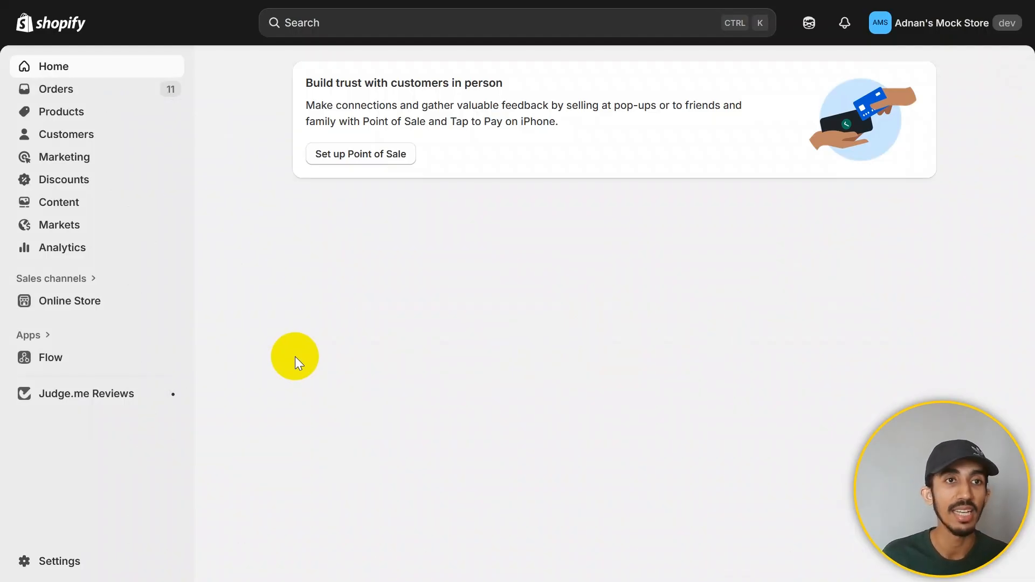
- Switch to the Shopify admin, check the tags on the first listed customer's record, and return to the n8n workflow canvas
{"action": "left_click", "coordinate": [107, 136]}
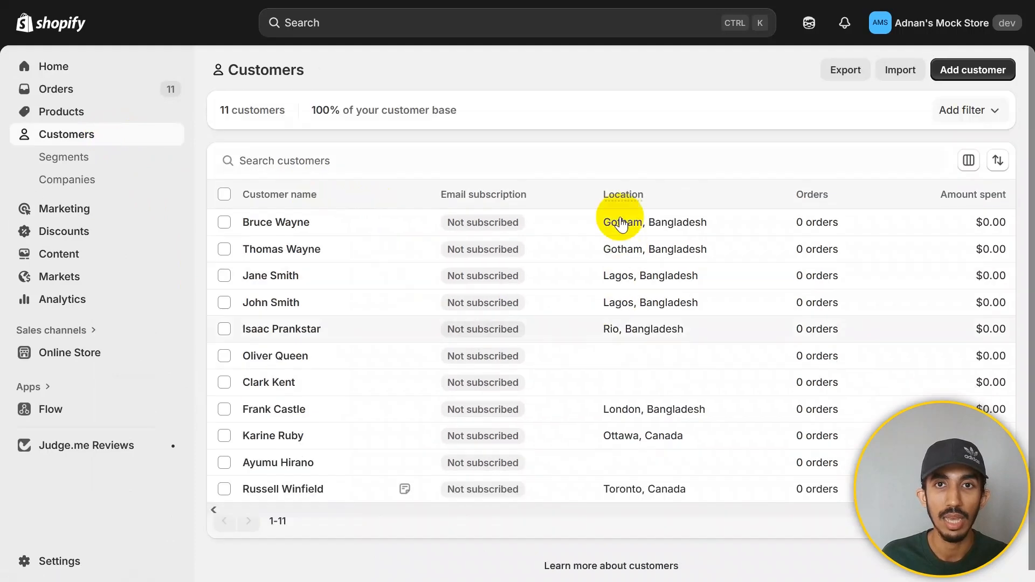
{"action": "left_click", "coordinate": [355, 231]}
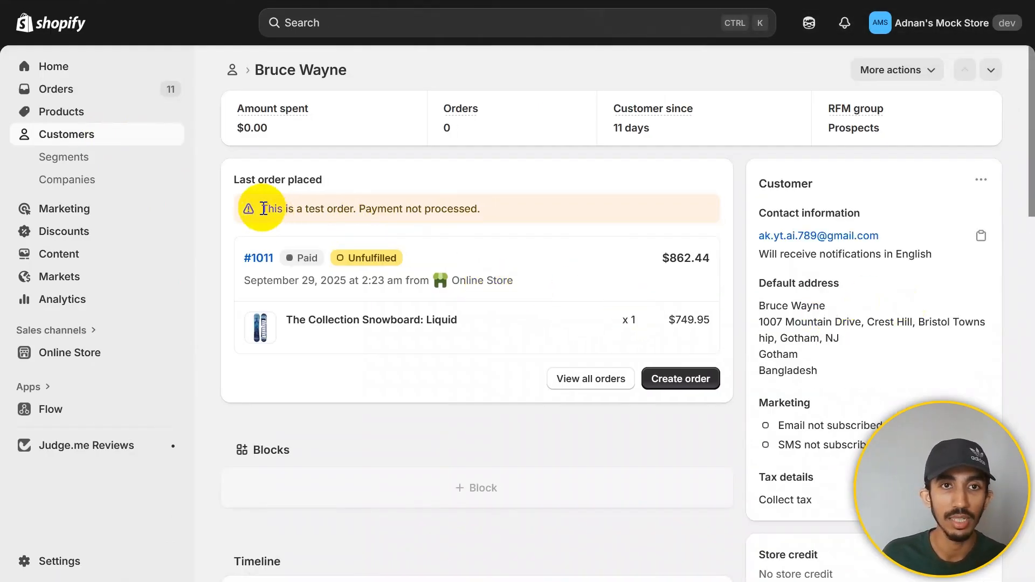
{"action": "left_click_drag", "start_coordinate": [262, 209], "coordinate": [509, 224]}
{"action": "scroll", "coordinate": [687, 249], "scroll_direction": "down", "scroll_amount": 3}
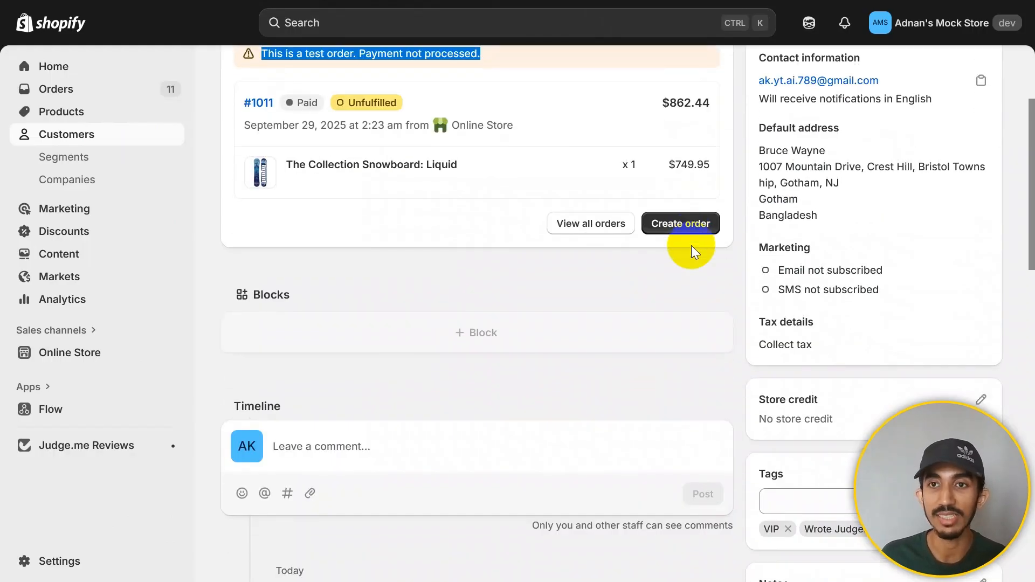
{"action": "scroll", "coordinate": [692, 252], "scroll_direction": "down", "scroll_amount": 6}
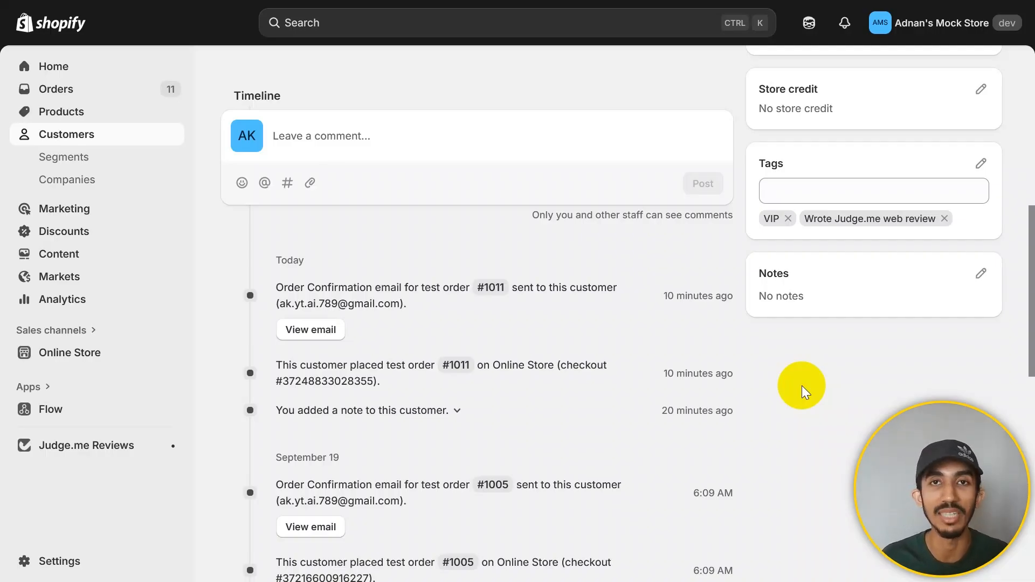
{"action": "left_click", "coordinate": [758, 362]}
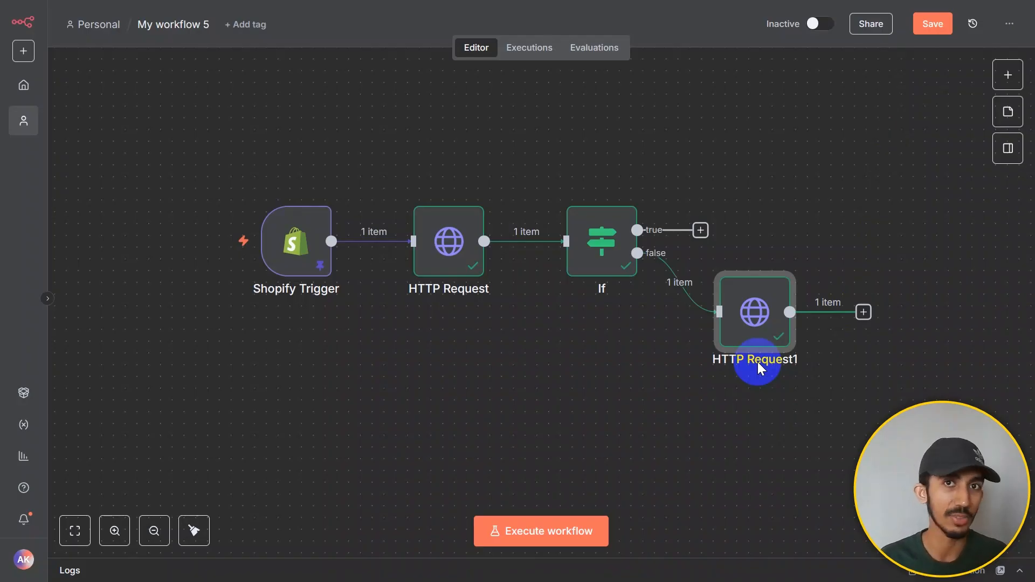